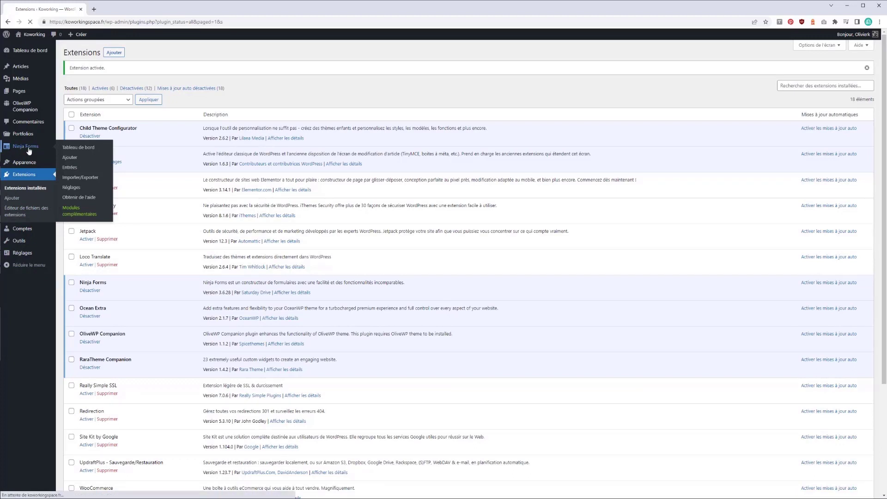
- Open the Ninja Forms dashboard, decline the usage data collection for now, and dismiss the membership promotion banner
click(29, 151)
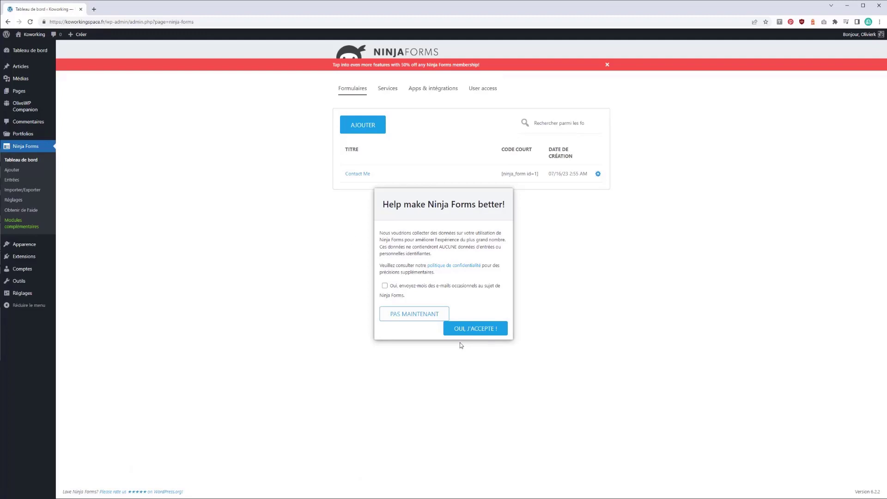
click(410, 314)
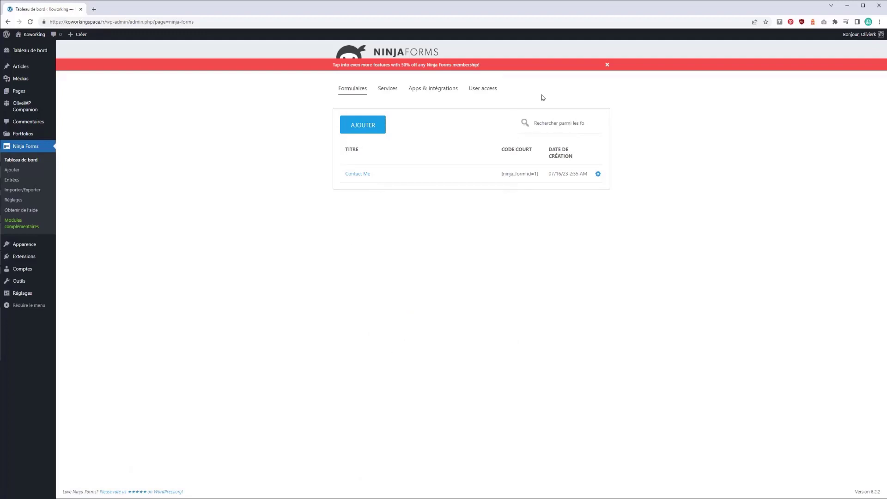
click(607, 65)
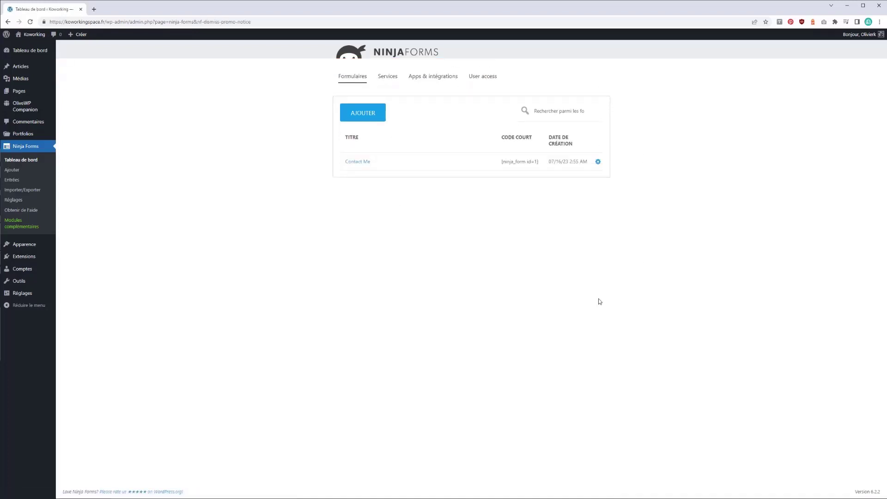
- Review the entries of the Contact Me form and the import/export options for forms and favourite fields
click(12, 180)
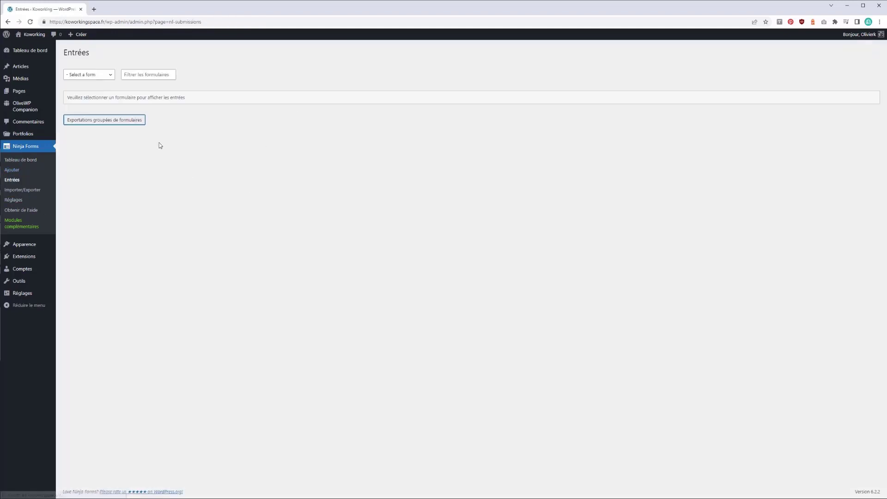
click(87, 75)
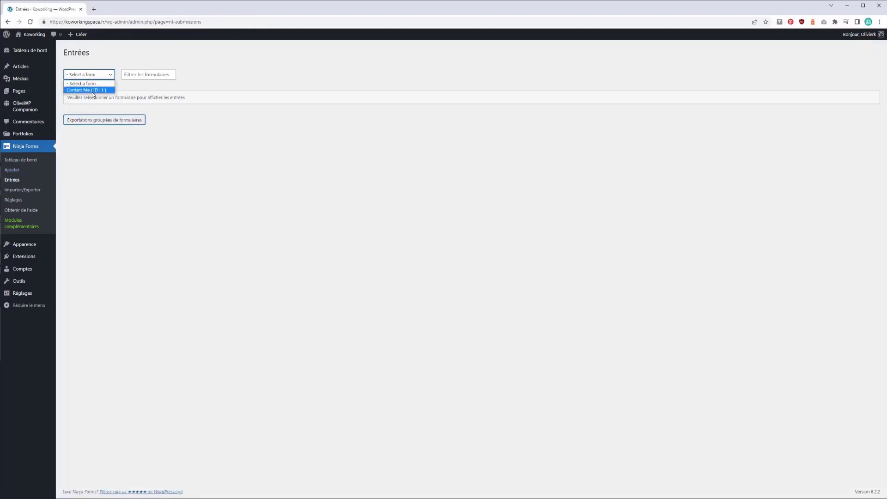
click(89, 91)
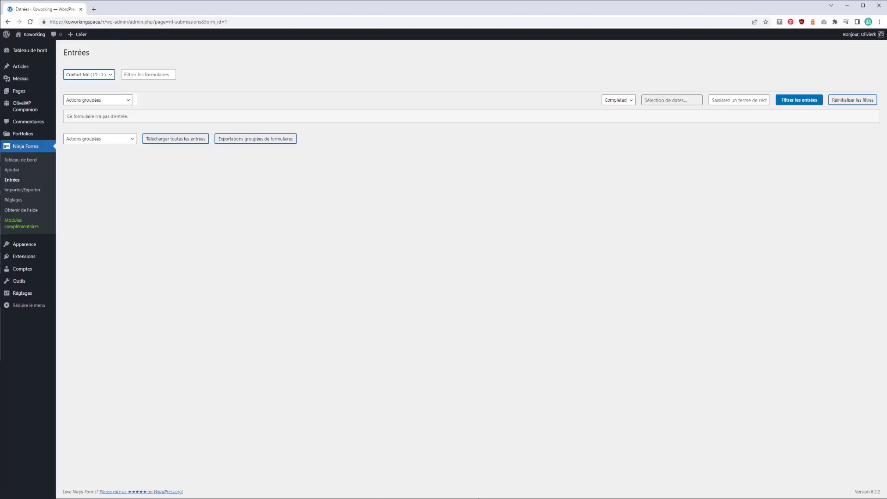
click(28, 190)
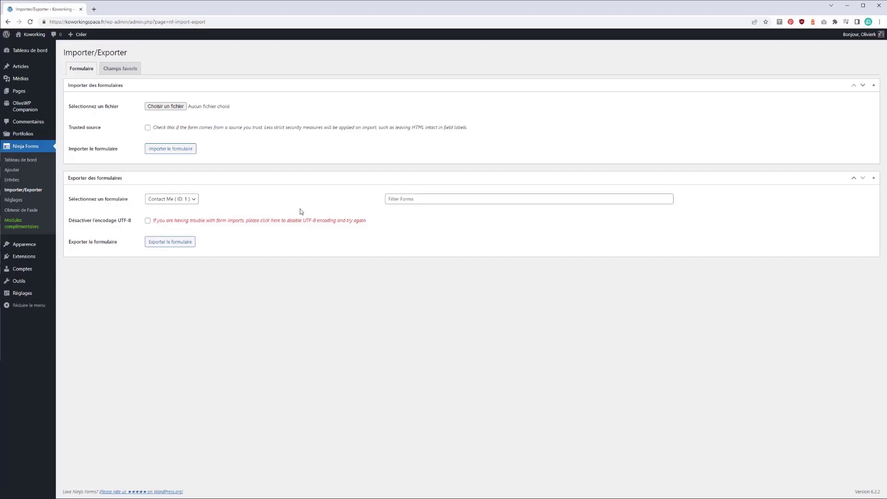
click(122, 70)
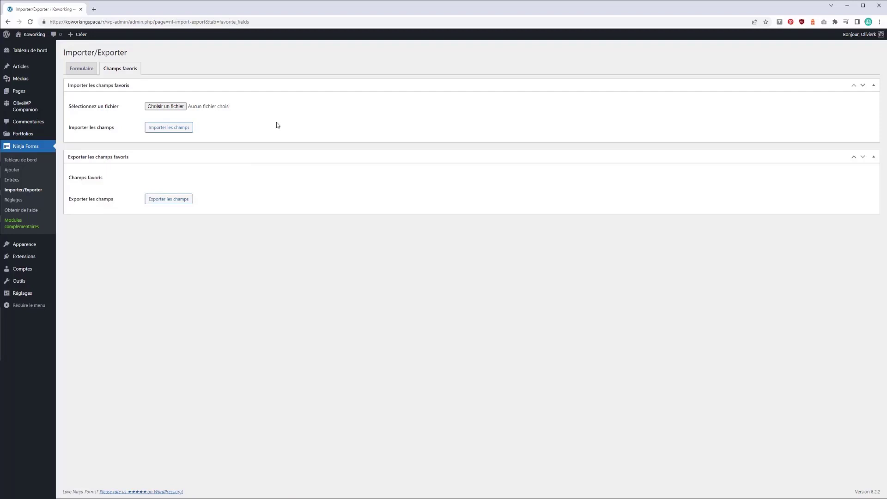
- Open the Ninja Forms settings and set the currency to Euros
click(14, 200)
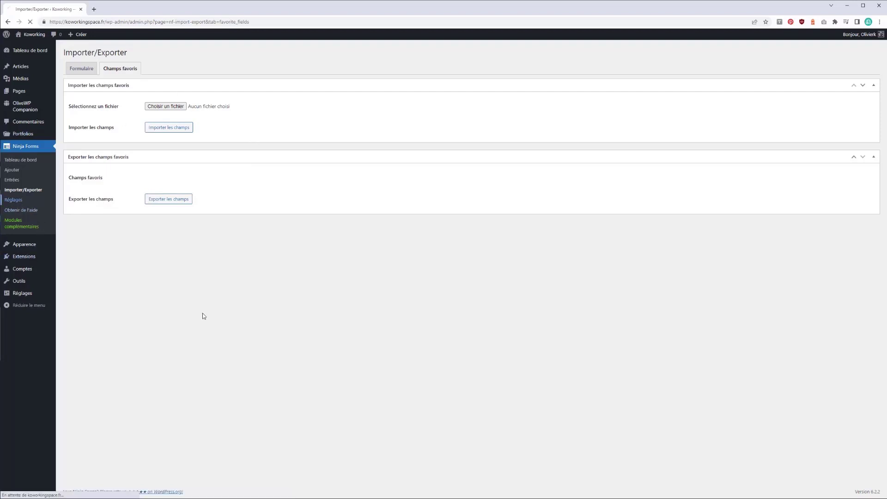
scroll(206, 142, down, 4)
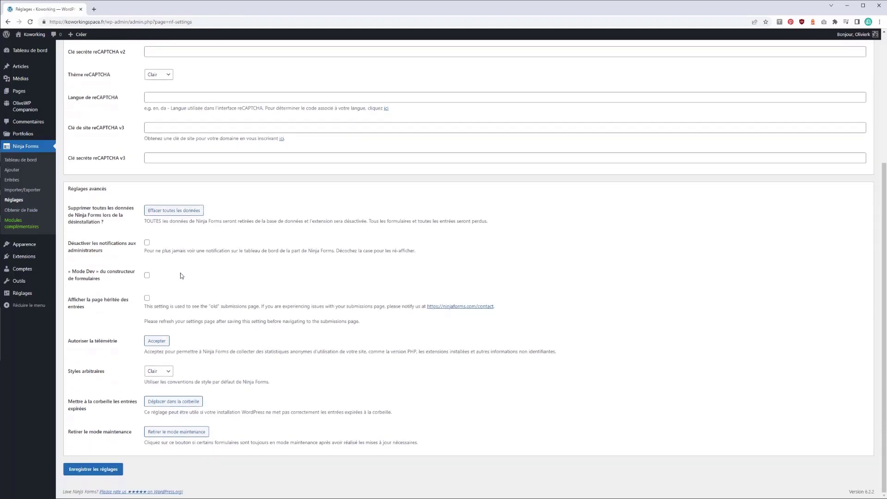
scroll(179, 382, up, 4)
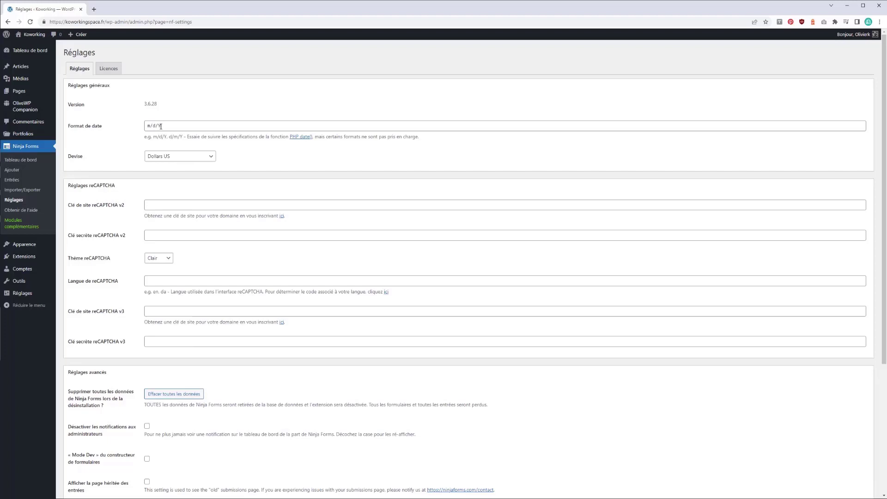
click(167, 161)
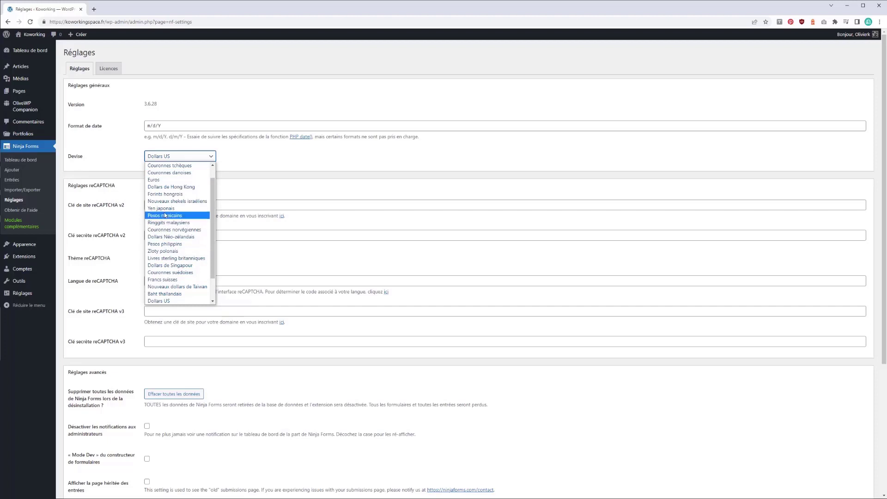
scroll(166, 211, up, 1)
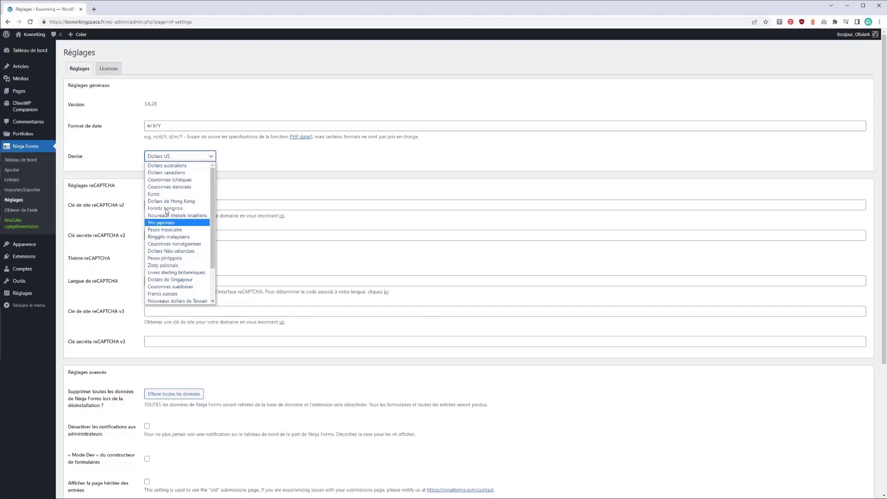
click(164, 194)
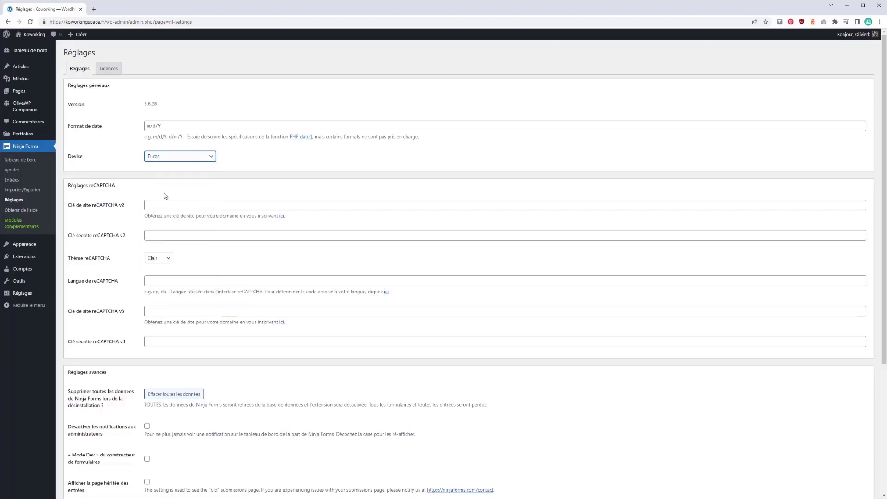
- Set the date format in the general settings to d/m/Y
click(149, 124)
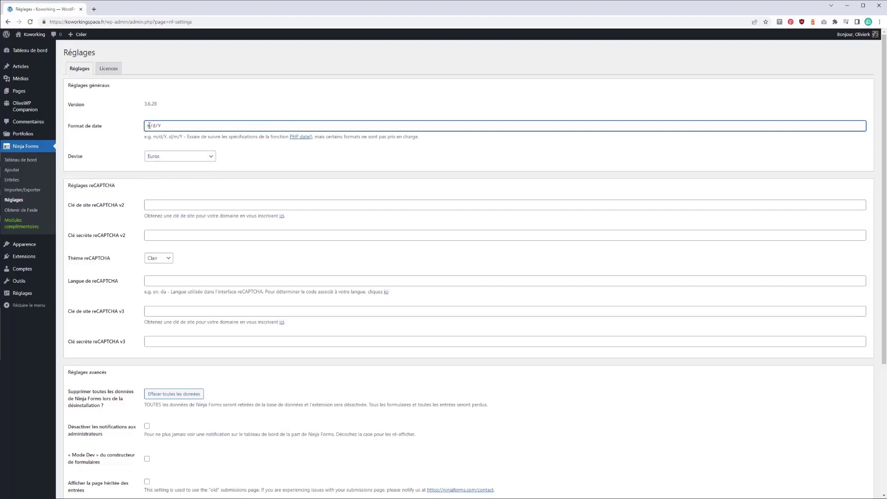
double_click(148, 126)
text(d/)
double_click(154, 126)
text(m)
click(159, 204)
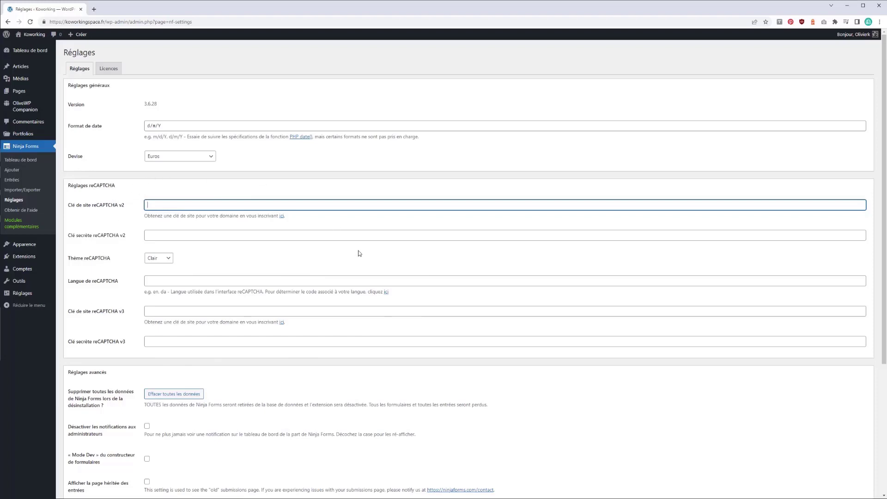
- Enable the form builder's Dev Mode, keep the "Styles arbitraires" setting on Clair, and save the settings
scroll(368, 301, down, 4)
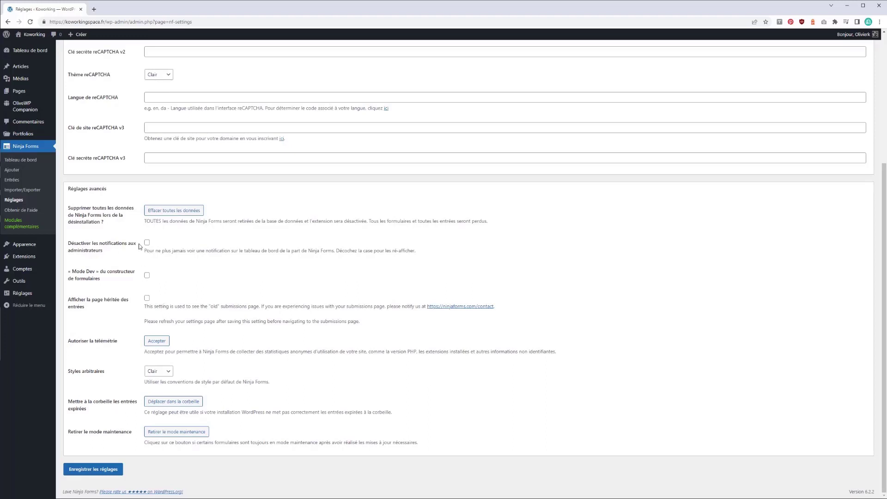
click(147, 275)
click(166, 371)
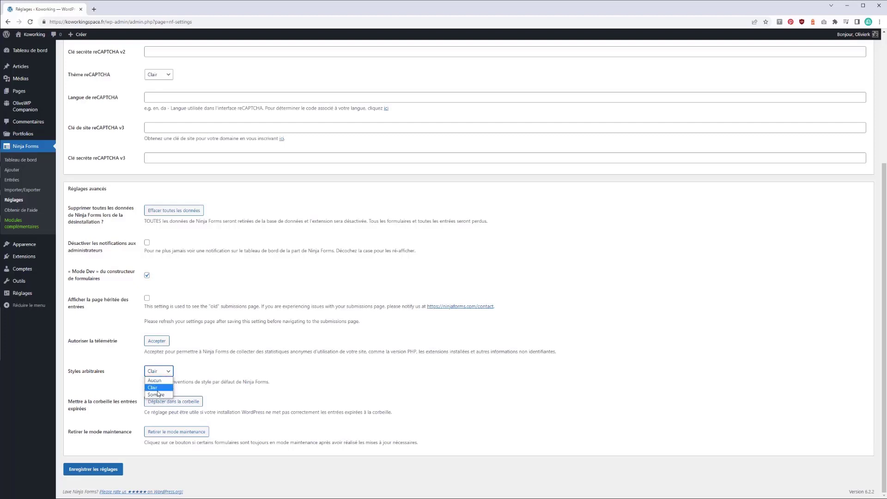
click(161, 394)
click(159, 372)
click(160, 391)
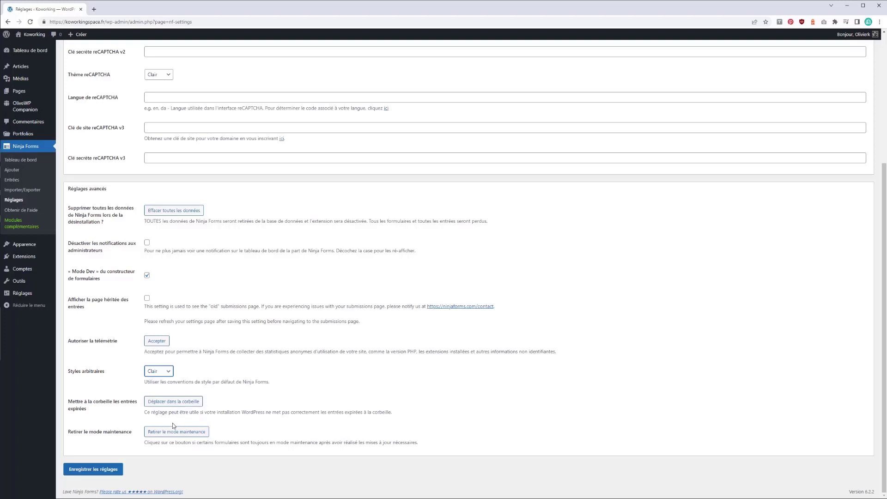
click(97, 469)
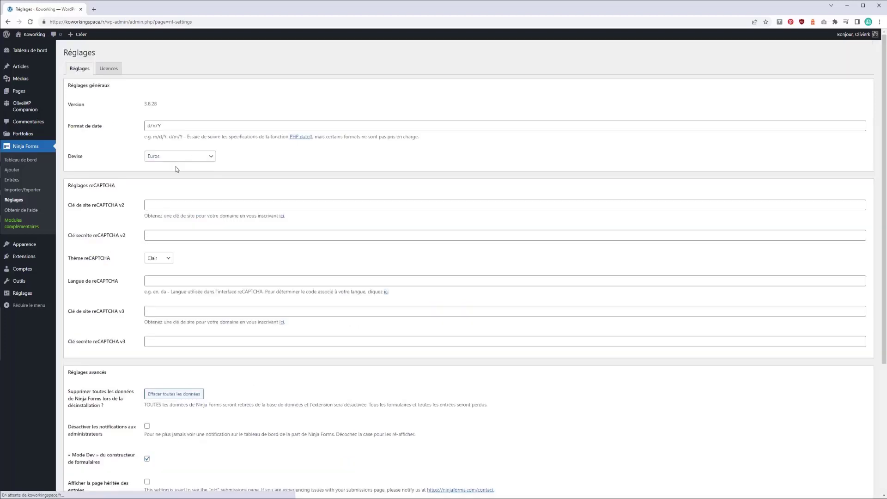
- Review the add-on licences section and the help page with its system environment report
click(98, 71)
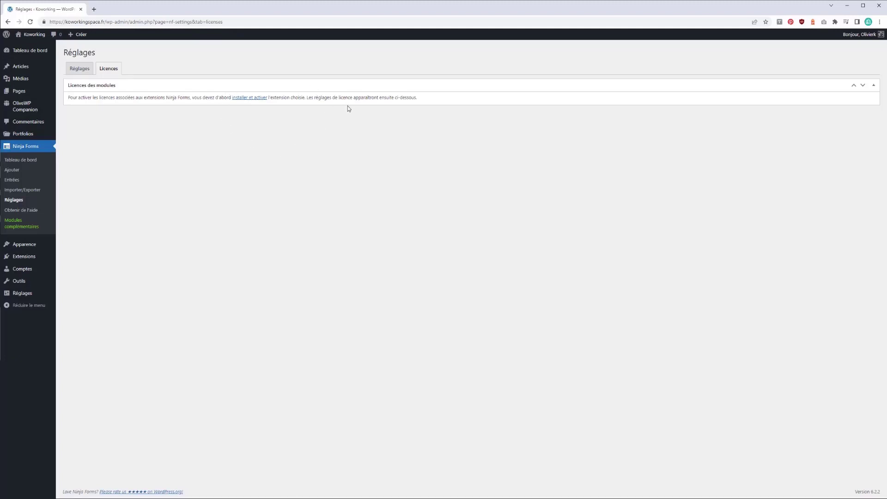
click(31, 213)
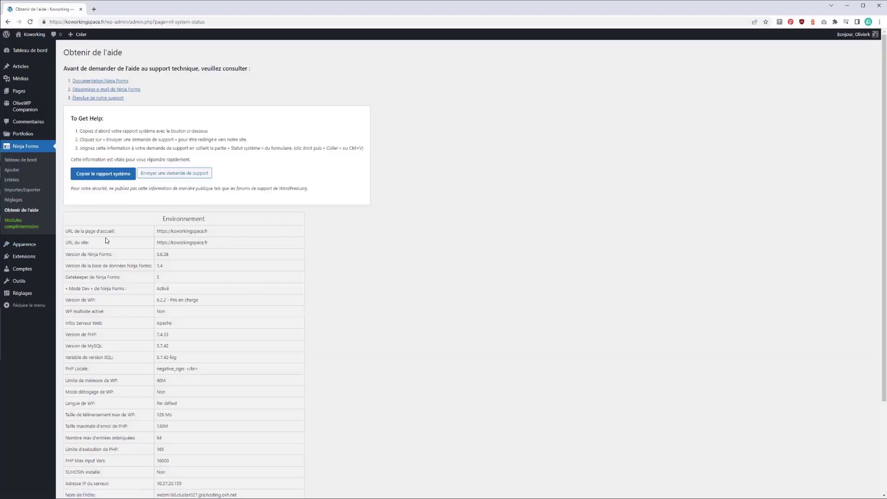
scroll(106, 206, down, 3)
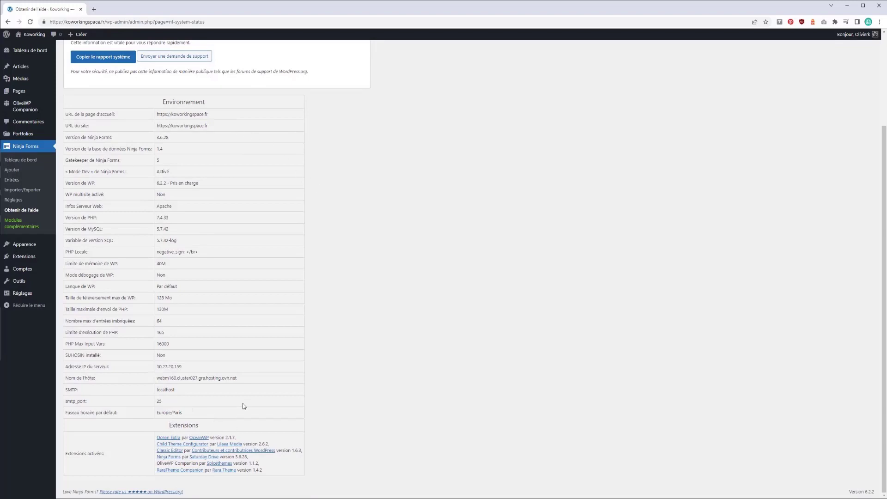
scroll(243, 402, up, 3)
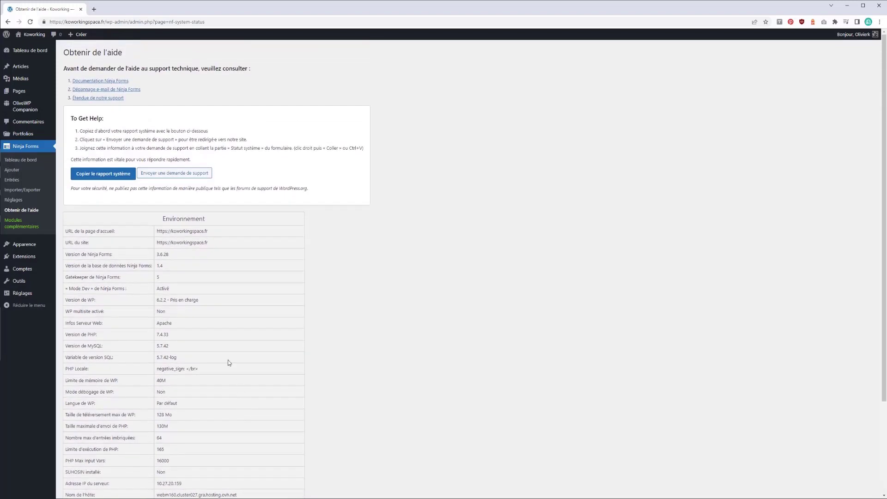
- Look through the Ninja Forms add-ons catalogue, the available services and the user access information
click(14, 224)
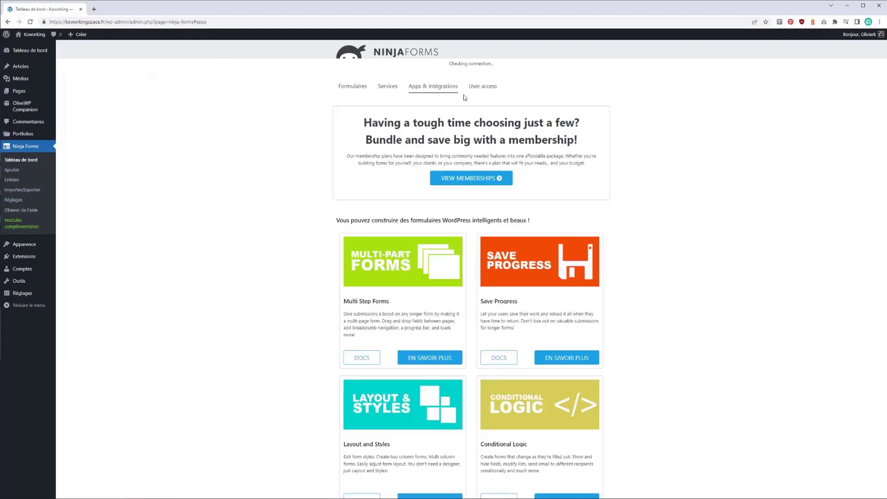
scroll(462, 259, down, 1)
scroll(440, 238, up, 1)
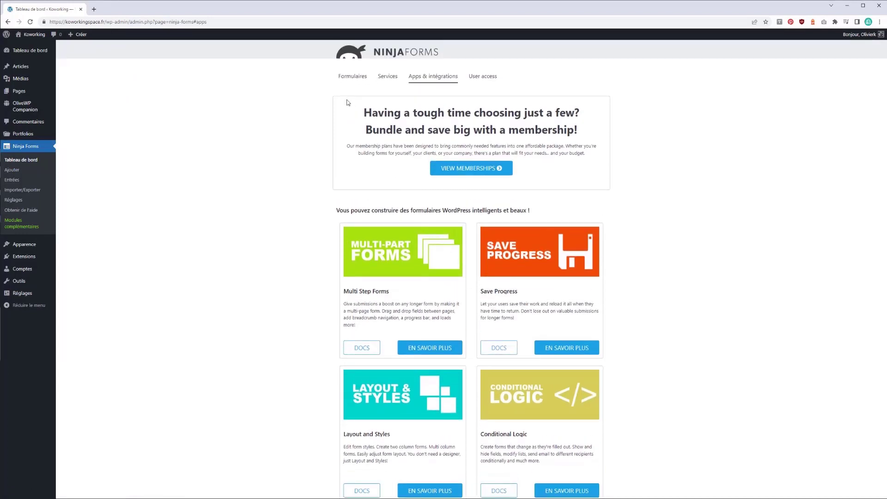
click(352, 76)
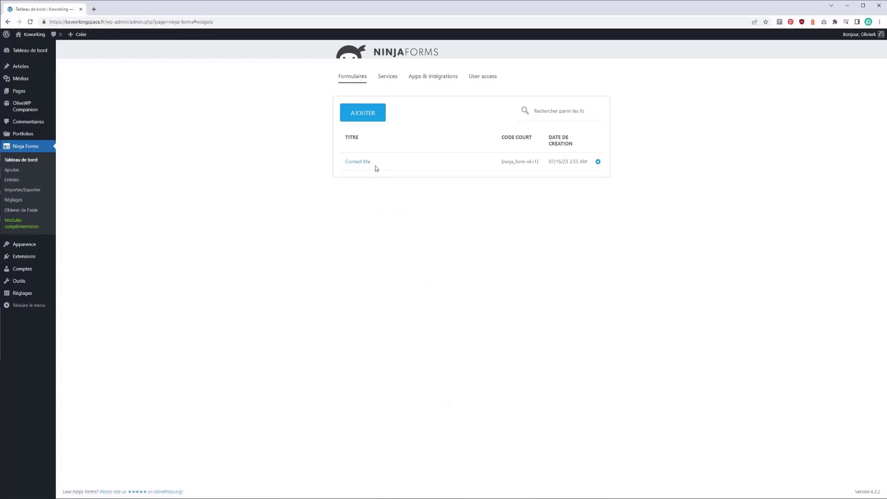
click(388, 77)
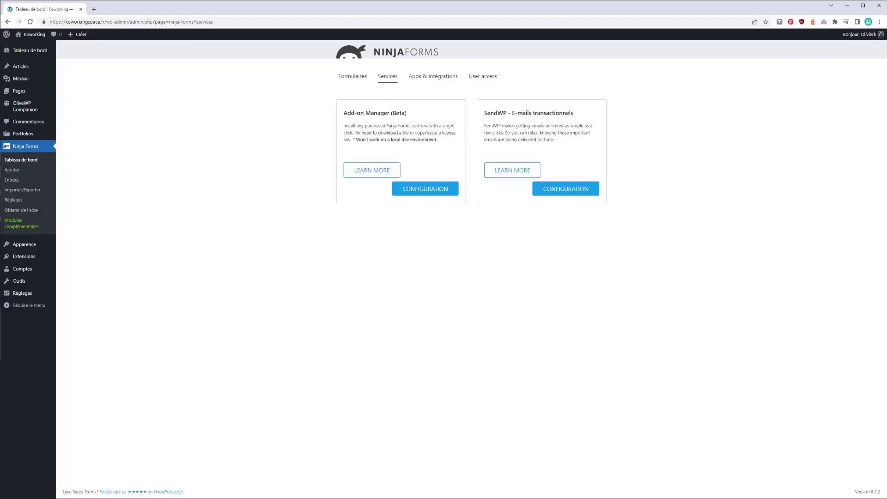
drag(489, 116, 535, 112)
click(490, 77)
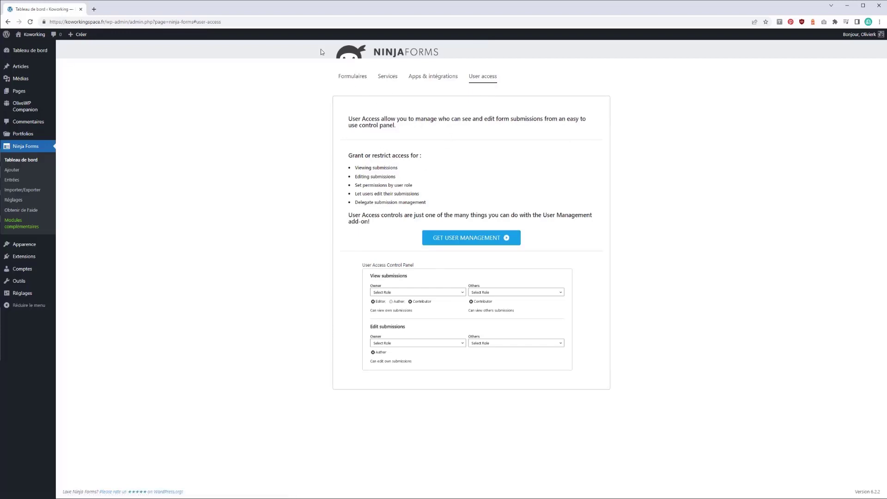
- Start adding a new form from the forms list and browse the standard and additional templates
click(355, 77)
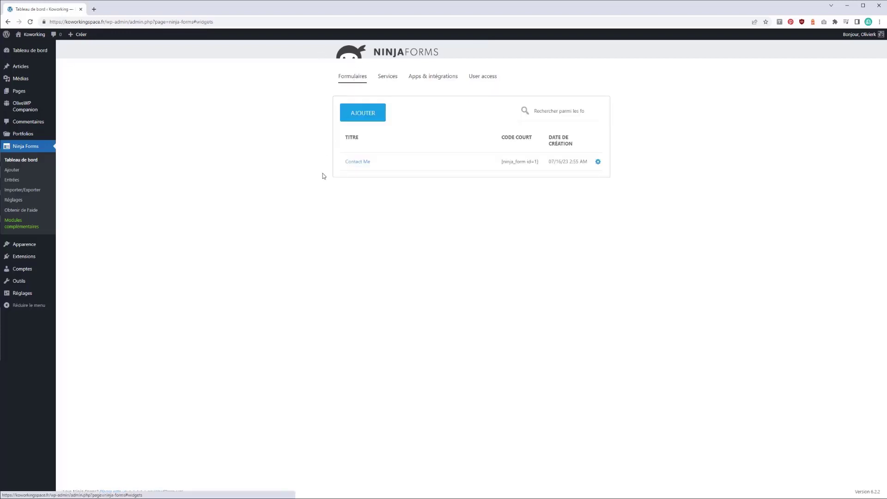
click(359, 114)
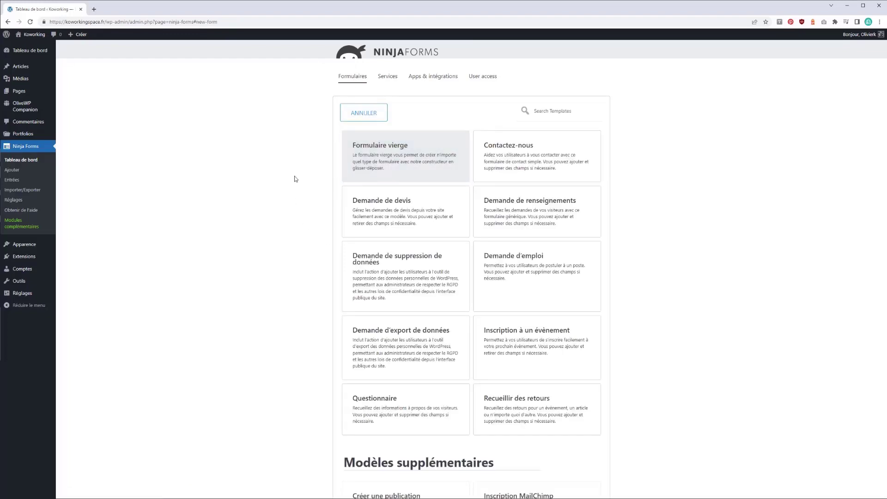
scroll(554, 291, down, 2)
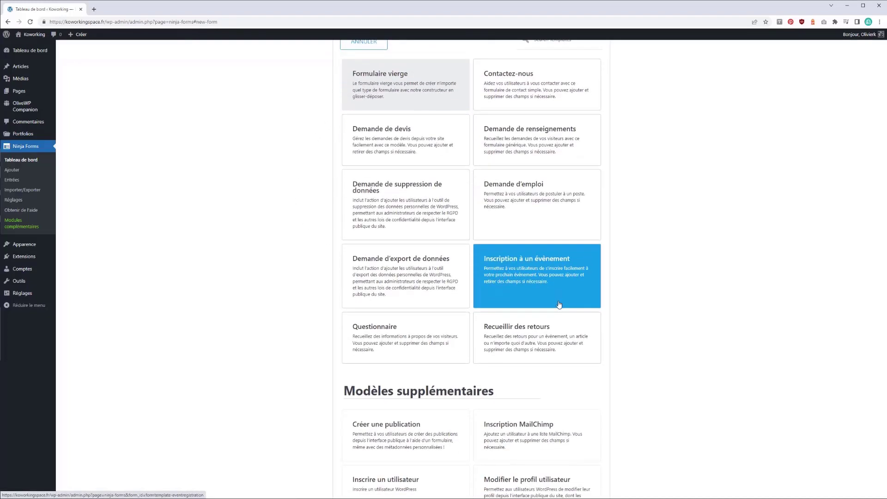
scroll(551, 303, up, 2)
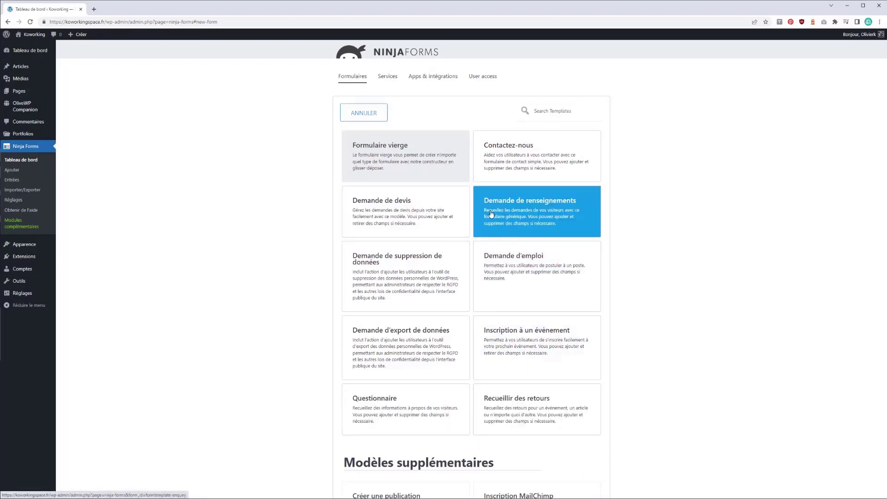
scroll(490, 214, down, 5)
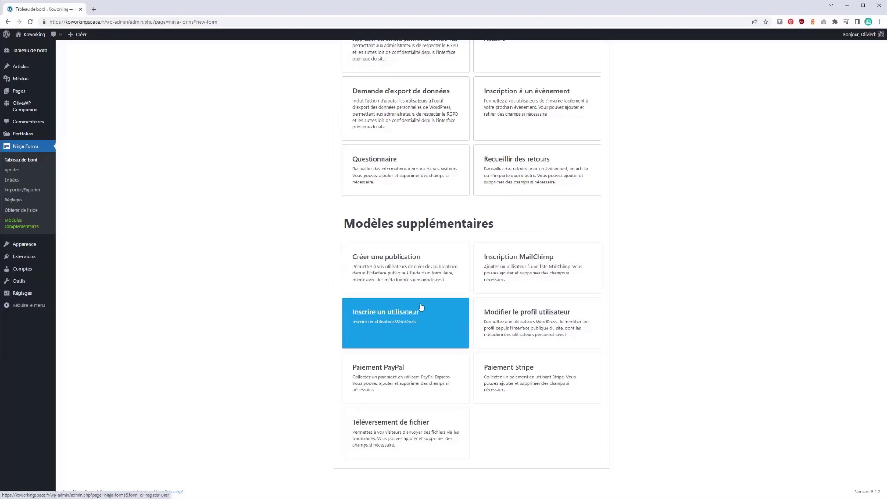
scroll(421, 307, up, 5)
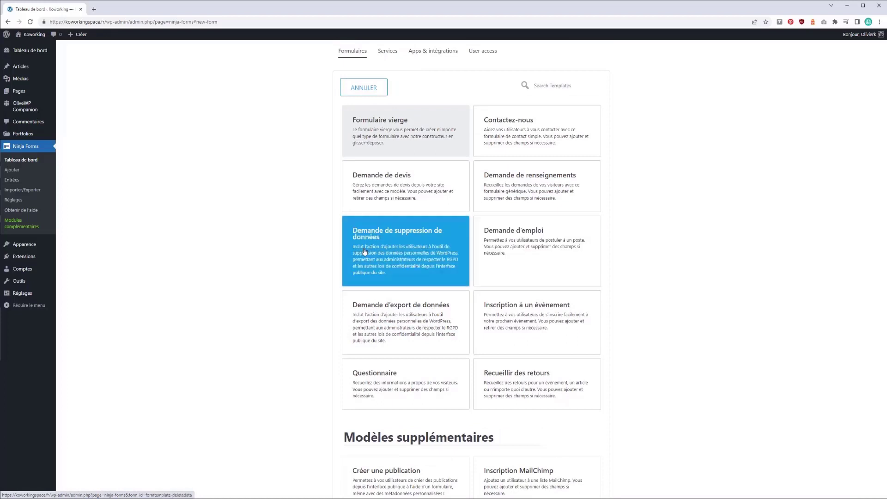
- Create a form from the "Demande de suppression de données" template and review its fields, advanced settings and e-mail actions
click(405, 254)
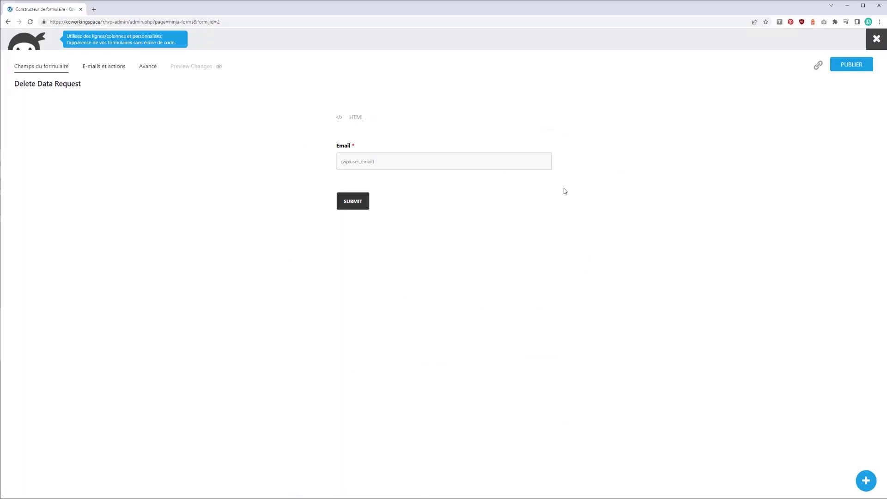
drag(89, 85, 22, 82)
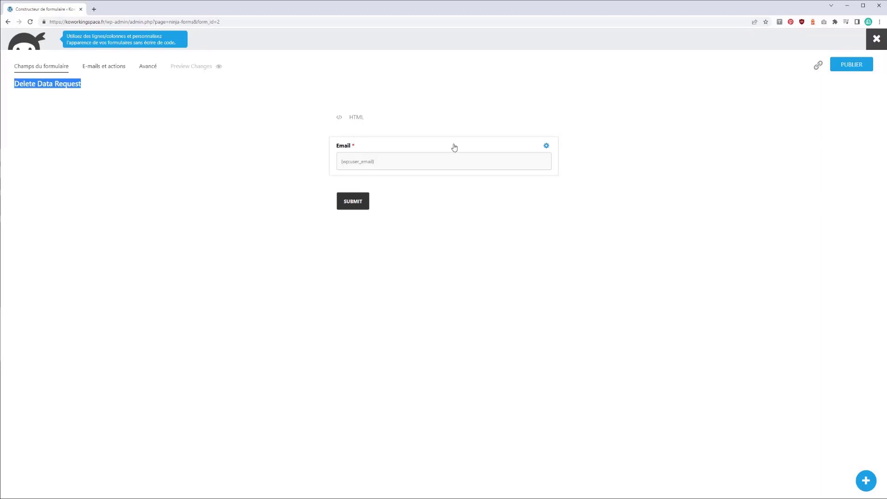
click(123, 69)
click(153, 68)
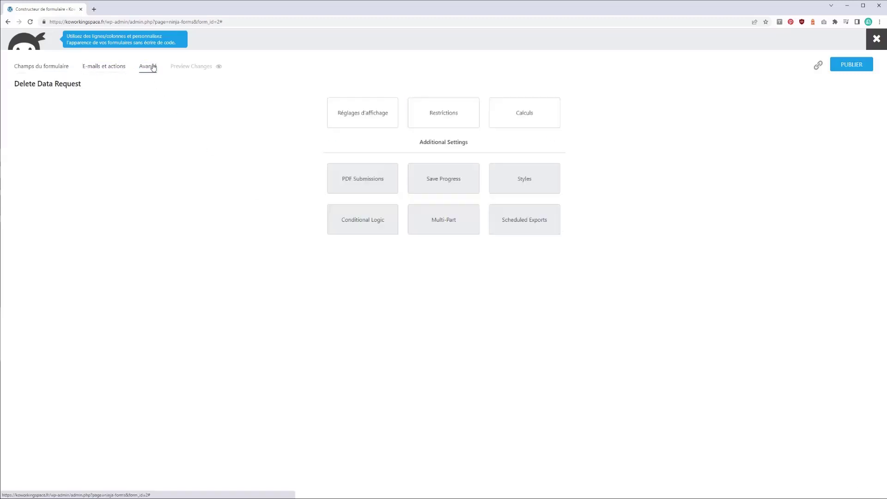
click(111, 71)
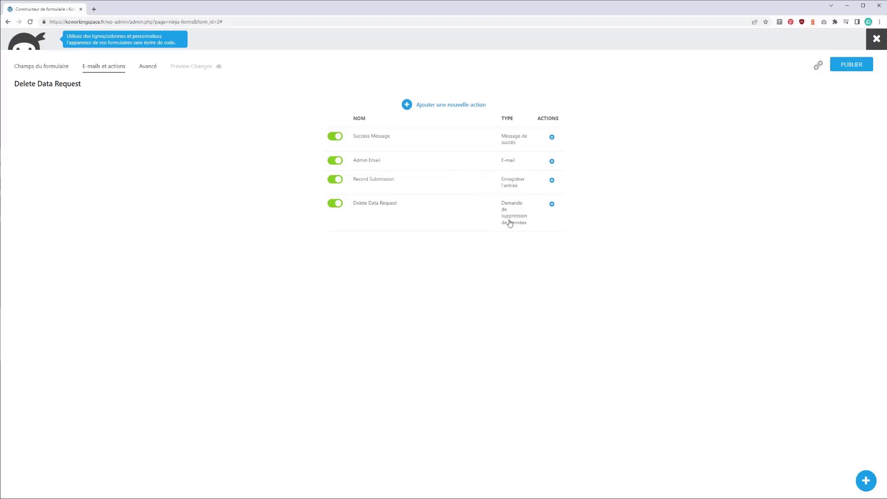
mouse_move(550, 143)
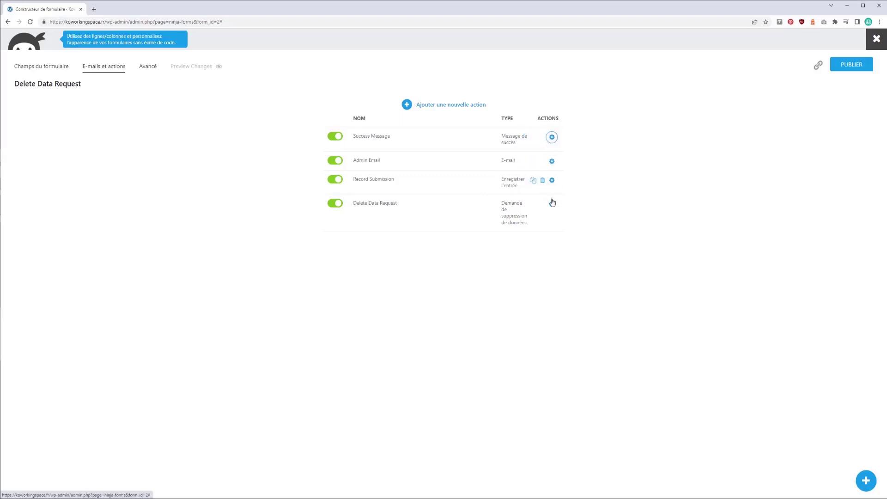
mouse_move(552, 206)
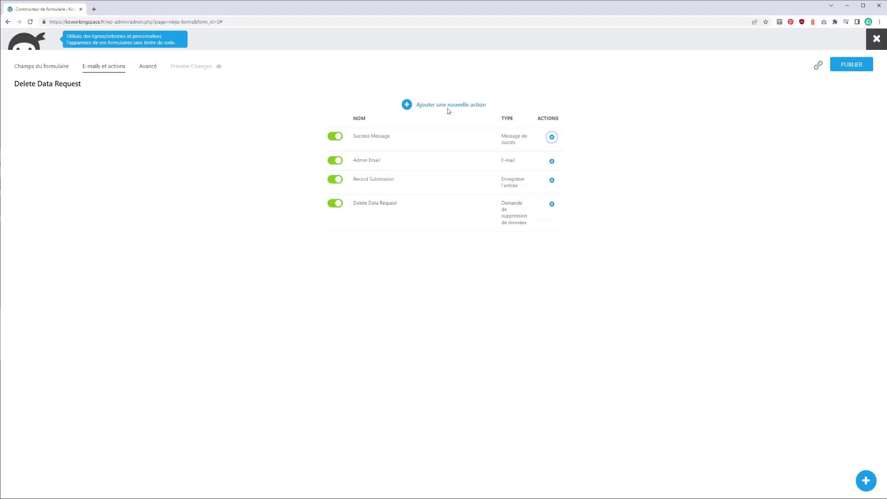
- Browse the action types that can be added to the Delete Data Request form without adding any
click(431, 105)
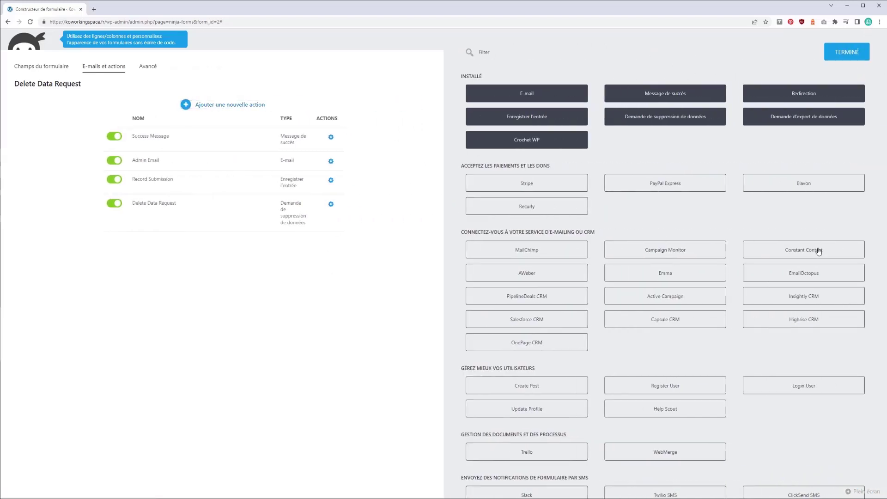
scroll(816, 249, down, 3)
scroll(472, 286, up, 3)
click(836, 59)
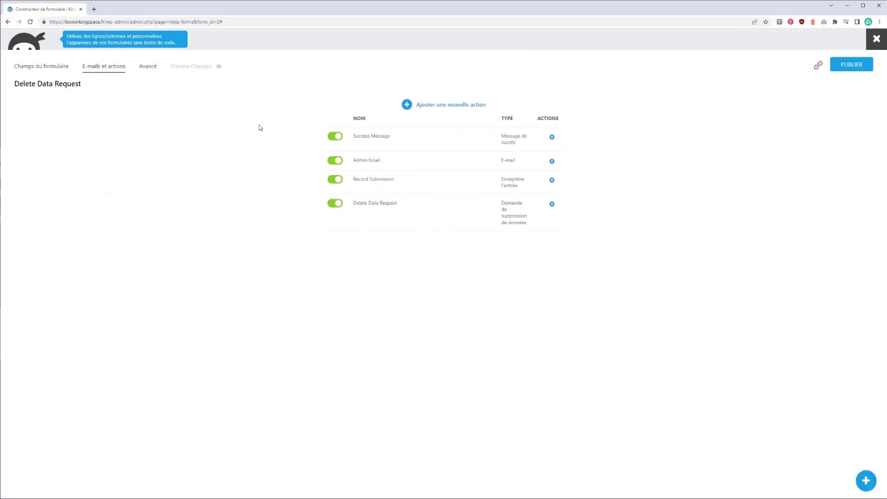
- Examine the form's advanced display settings, restrictions and calculations, and return to its e-mails and actions
click(147, 67)
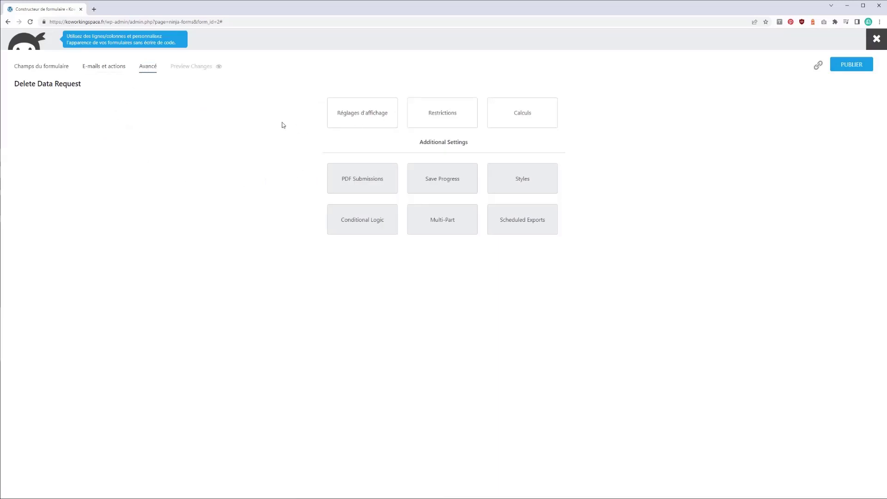
click(357, 115)
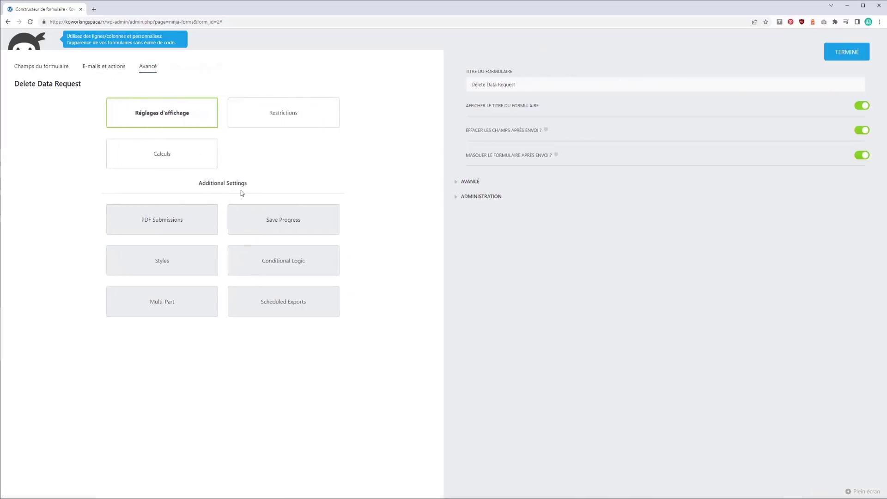
click(264, 109)
click(201, 154)
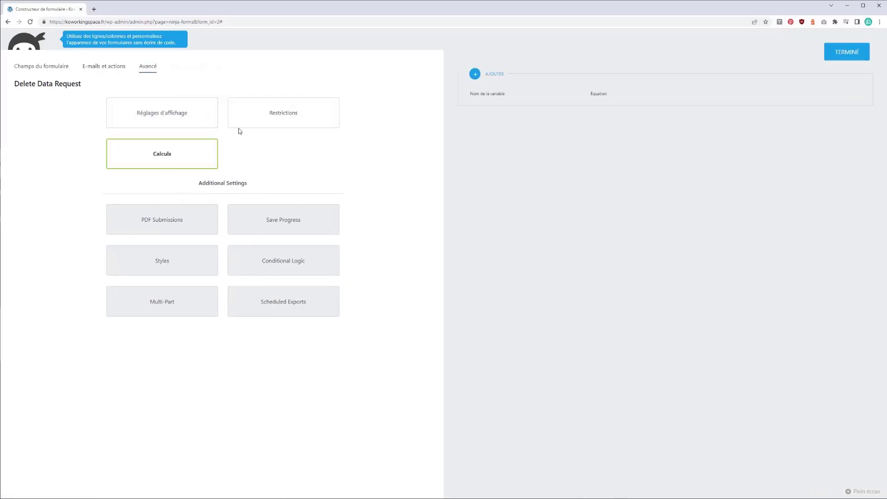
click(116, 66)
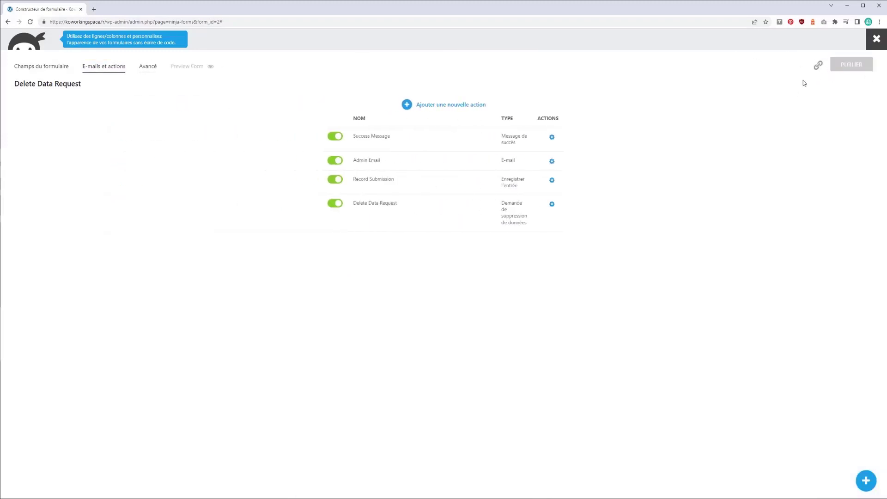
- Copy the embed shortcode [ninja_form id='2'] from the form's display options
click(818, 66)
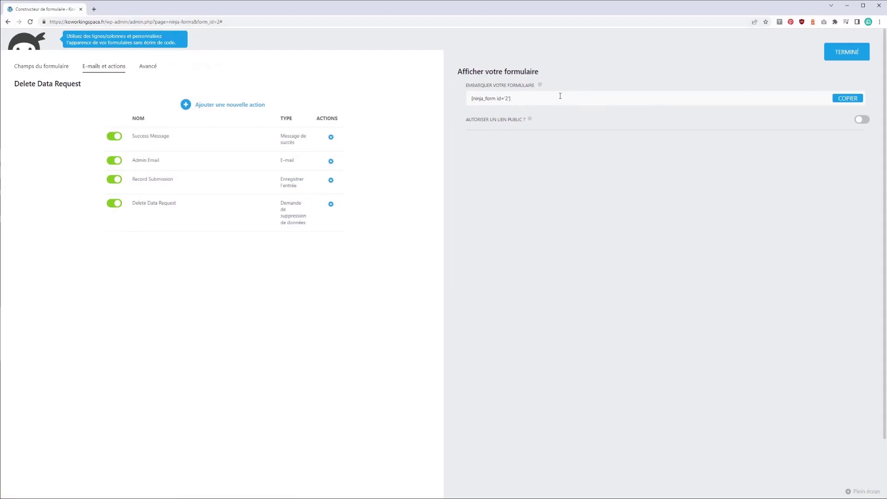
click(842, 98)
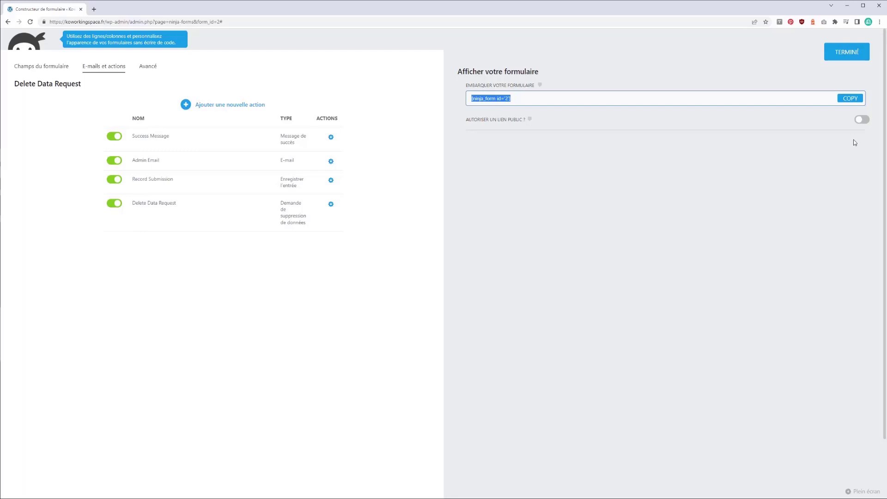
click(846, 52)
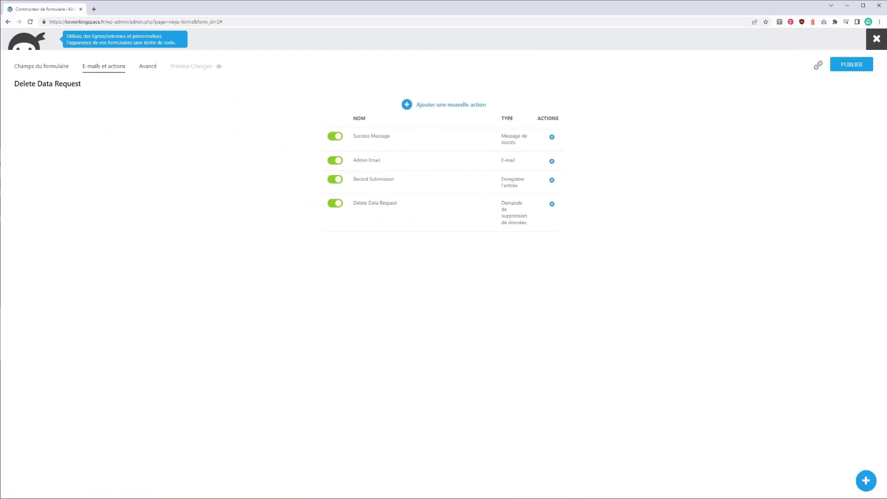
- Look at the list of addable actions again and leave the form builder without publishing the form
click(865, 481)
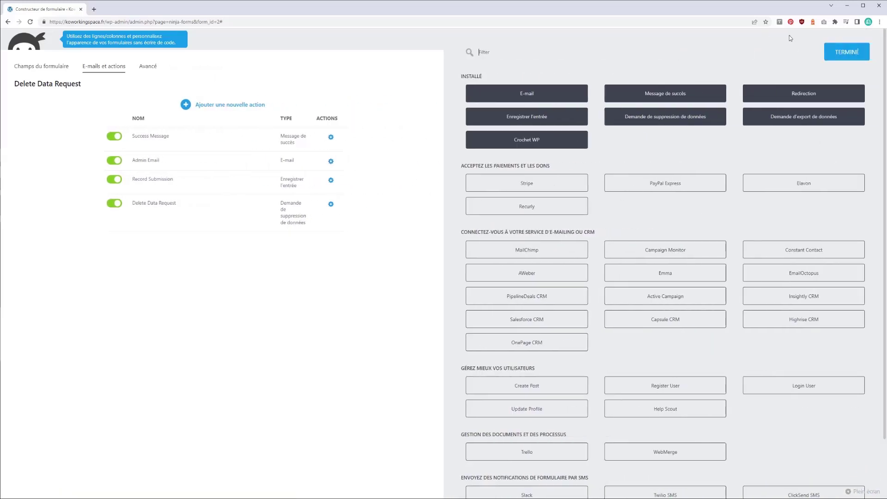
click(855, 54)
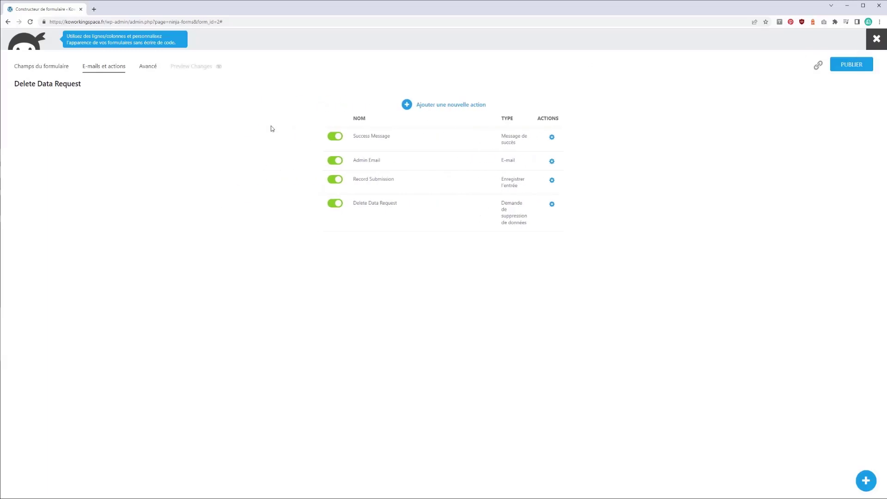
click(876, 39)
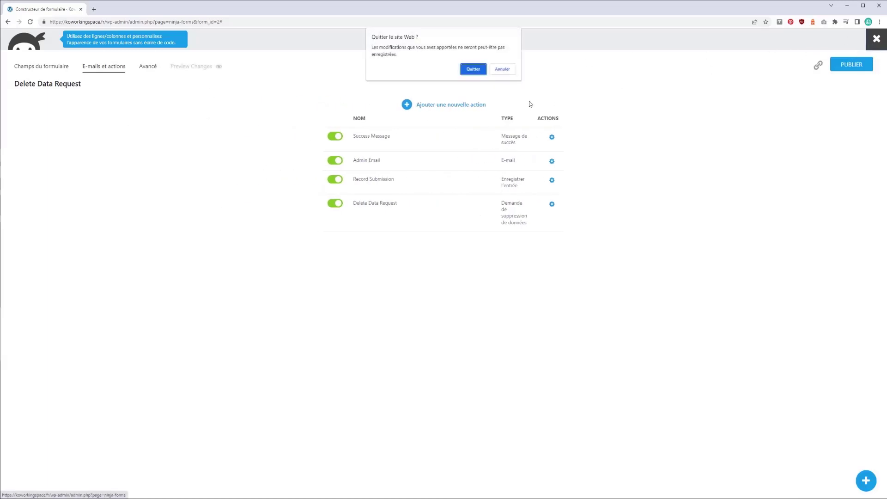
click(476, 69)
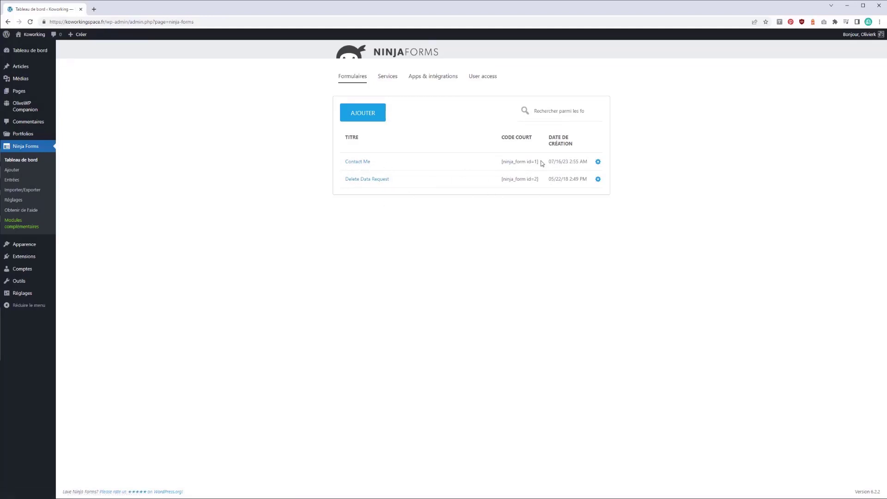
- Copy the Contact Me form's shortcode [ninja_form id=1] and open the "test contact" article for editing in a new browser tab
drag(537, 161, 515, 163)
triple_click(525, 163)
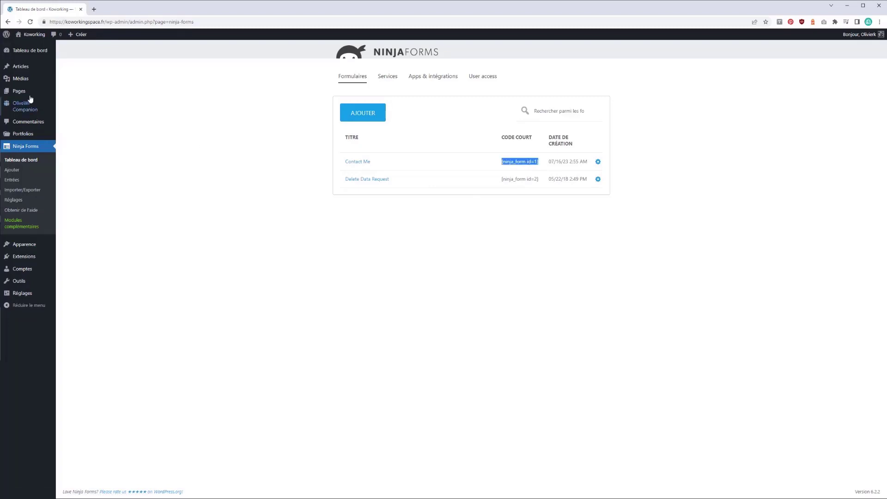
right_click(23, 64)
click(70, 68)
click(116, 9)
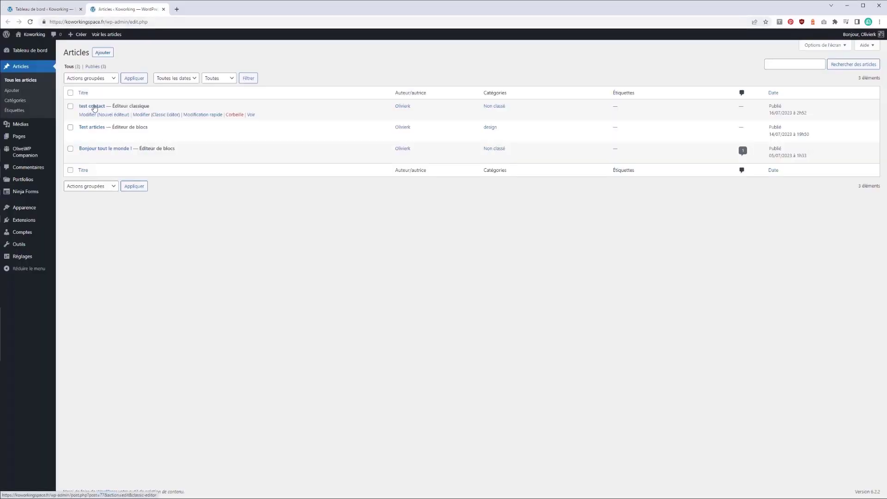
click(93, 107)
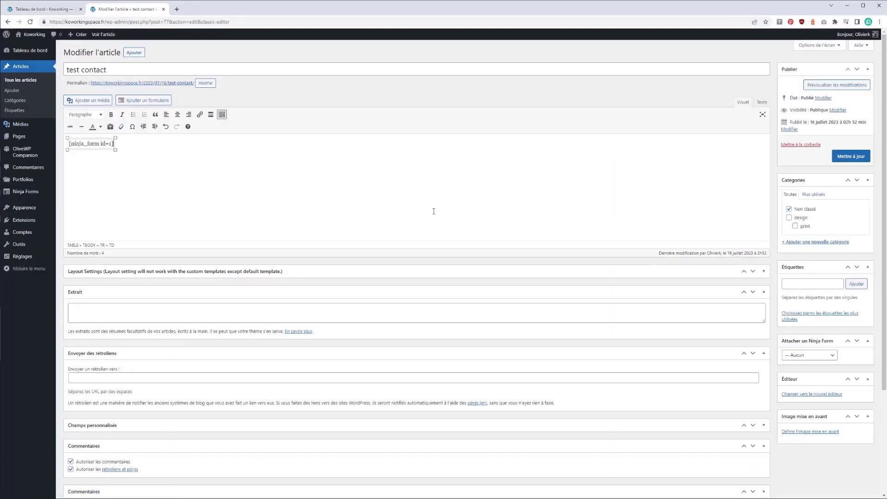
- Put the shortcode [ninja_form id=1] in the article's content and update the article
key(ctrl+z)
key(ctrl+v)
click(134, 162)
click(86, 141)
click(850, 157)
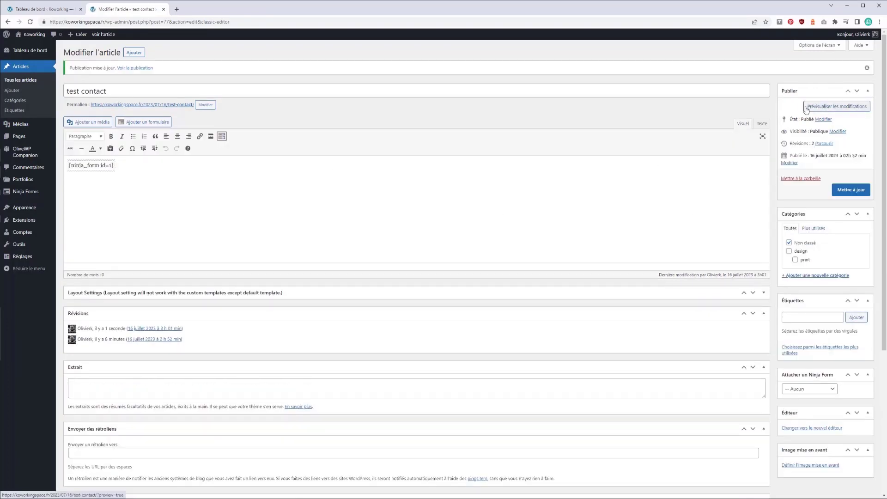
- Preview the article and submit its contact form with the sender's name, e-mail address and the message "fhgarg"
click(807, 105)
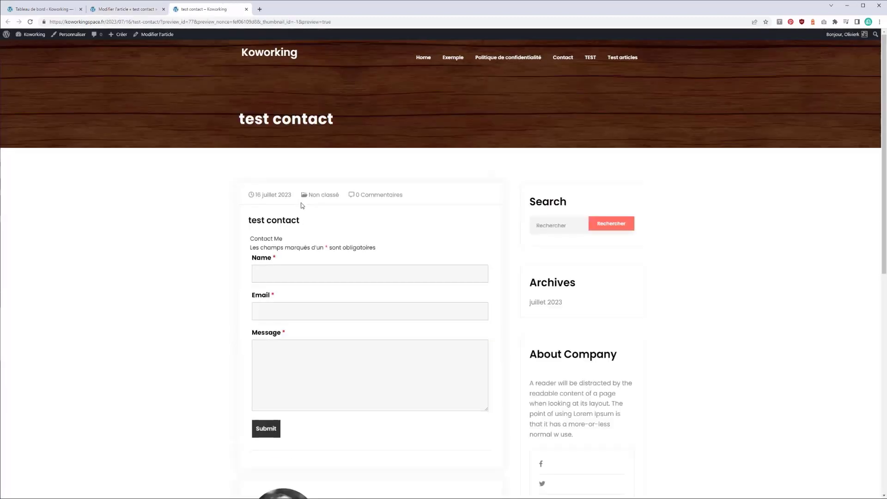
scroll(237, 197, down, 1)
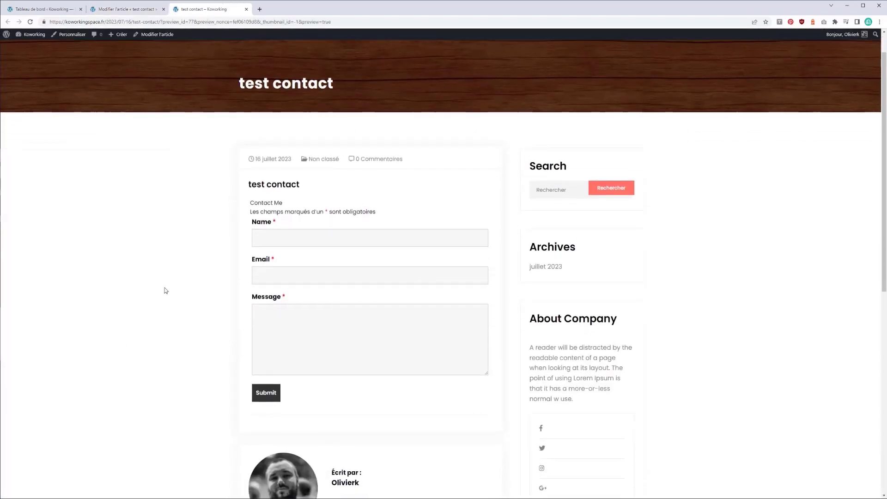
click(278, 242)
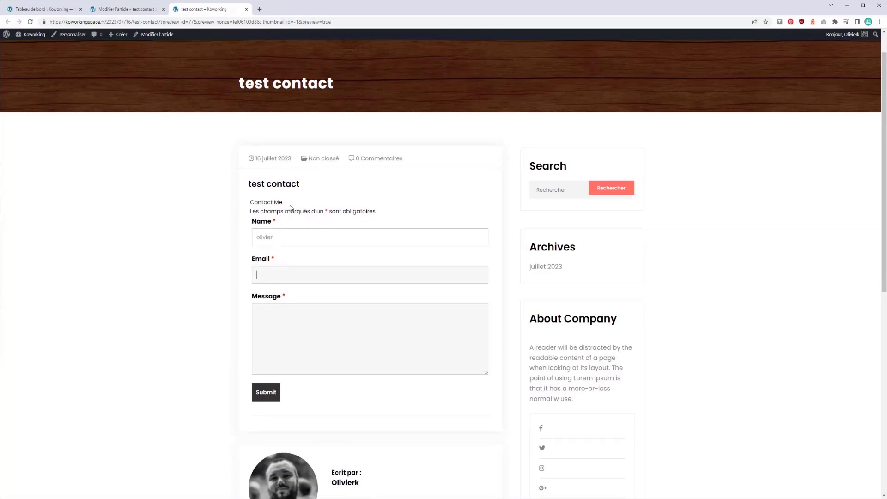
text(oliv)
key(Down)
key(Down)
key(Tab)
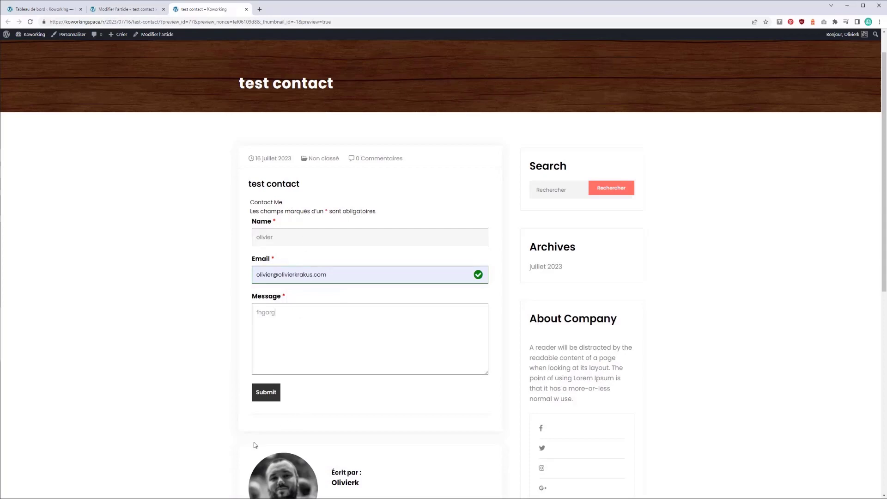
click(280, 393)
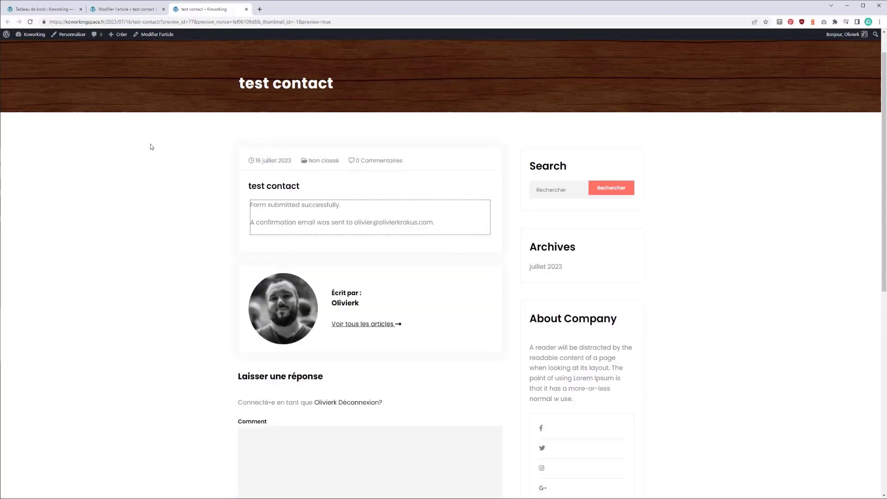
- Return to the WordPress admin and display the Ninja Forms entries for the Contact Me form
click(122, 8)
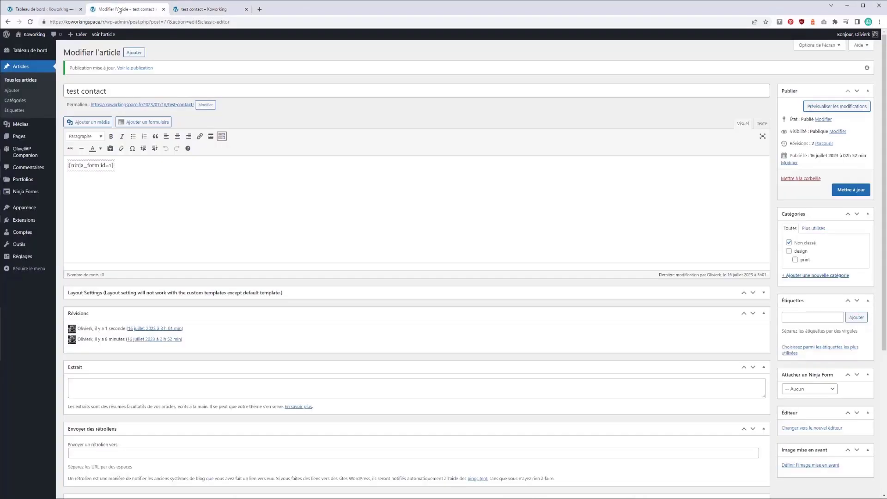
click(25, 191)
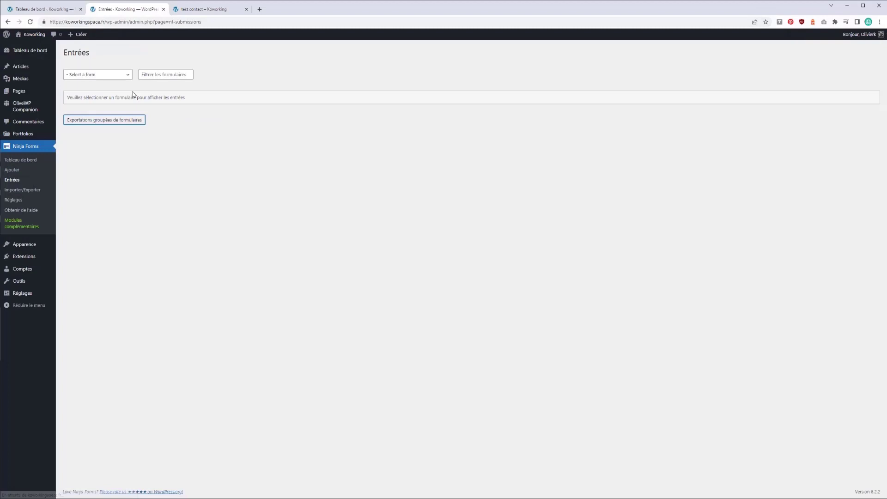
click(102, 76)
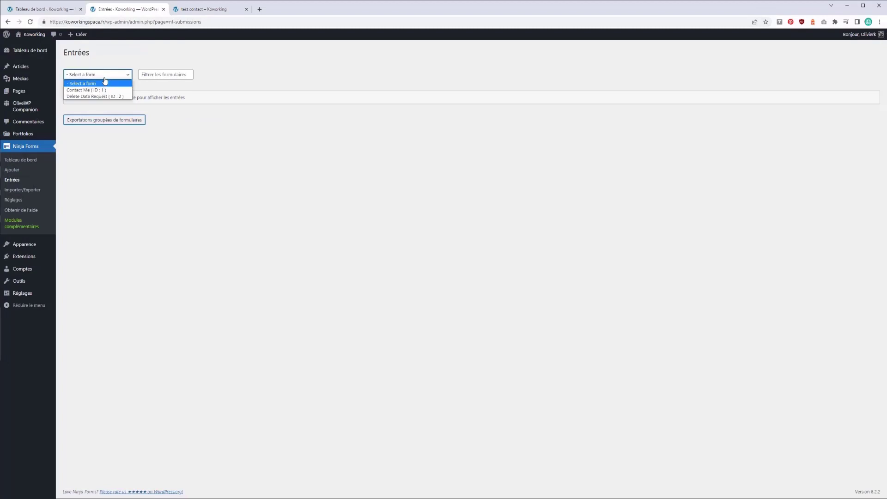
click(90, 90)
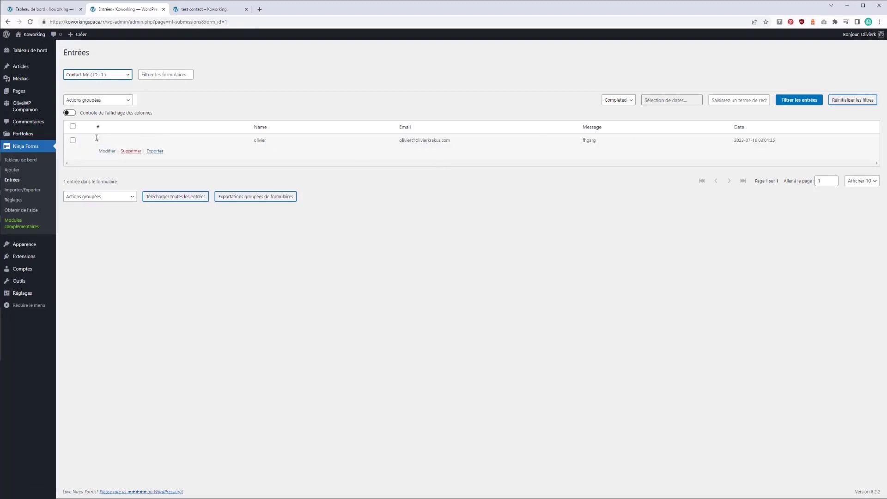
- Check the submitted entry's number, name, e-mail and message in the entries table
drag(95, 139, 108, 140)
drag(253, 142, 273, 144)
drag(451, 141, 398, 140)
double_click(588, 139)
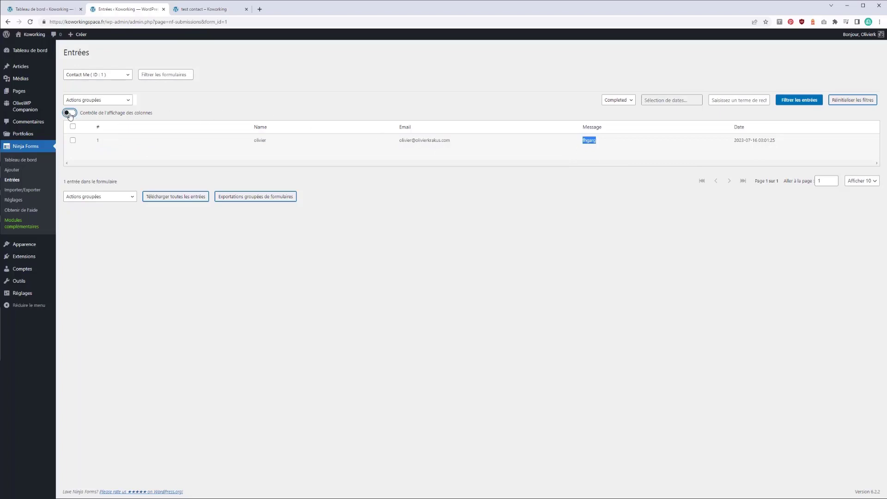
- Show the column display controls and examine the bulk actions available for the Contact Me entries
click(69, 112)
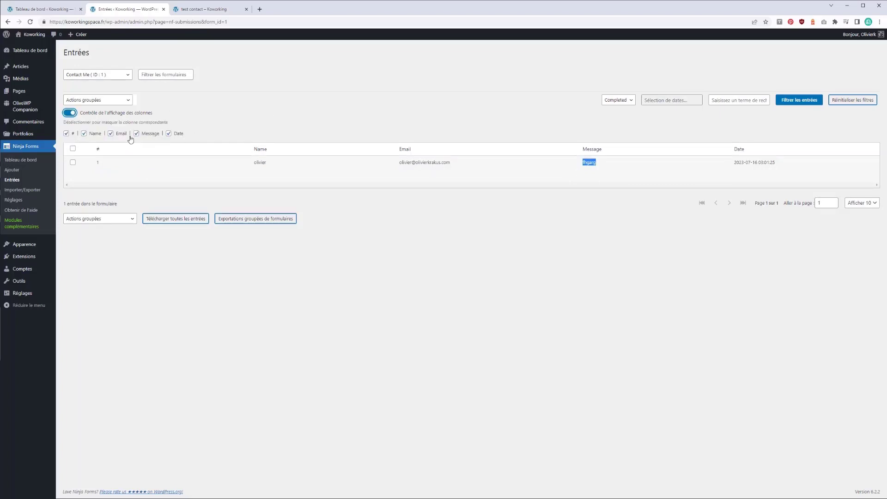
click(110, 101)
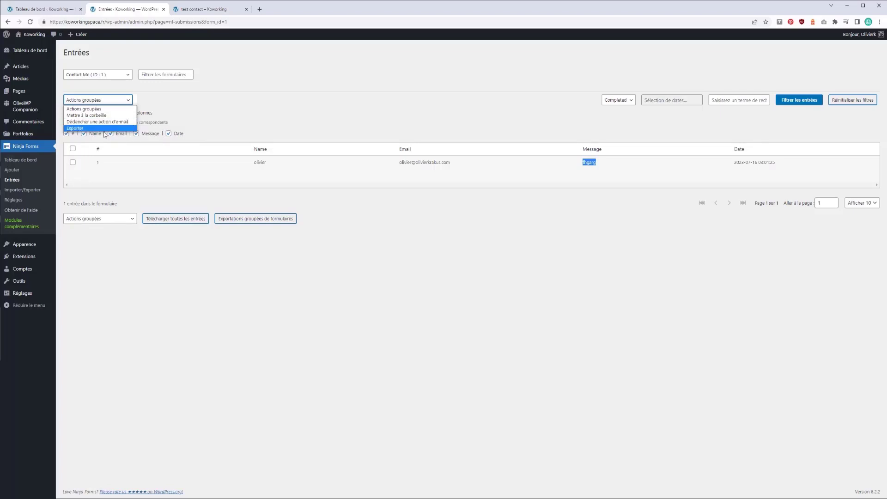
- Filter the Contact Me entries by the Trash status
click(608, 103)
click(615, 100)
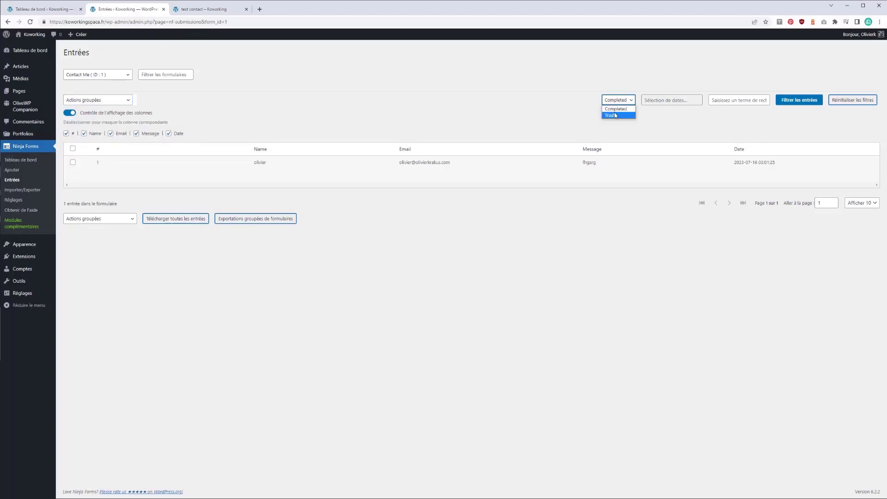
click(615, 116)
click(612, 102)
click(611, 109)
click(621, 105)
click(617, 116)
click(808, 100)
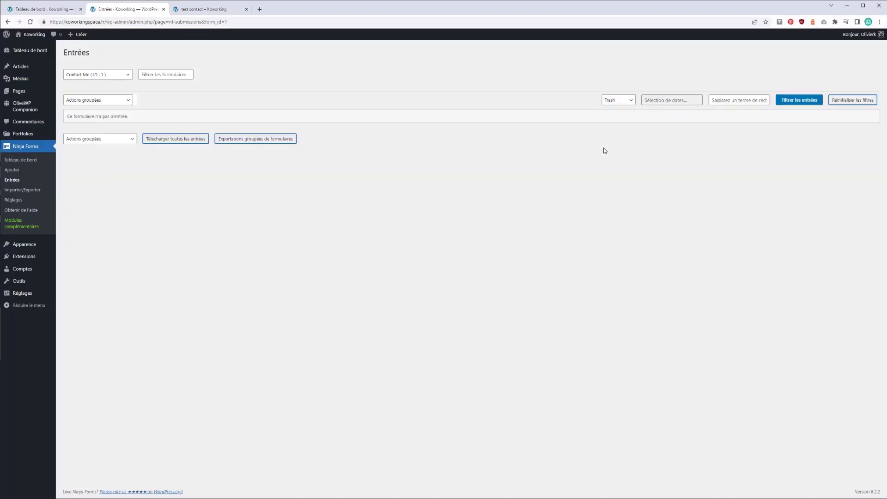
- Set the entries filter back to the Completed status and apply it
click(629, 102)
click(617, 109)
click(787, 101)
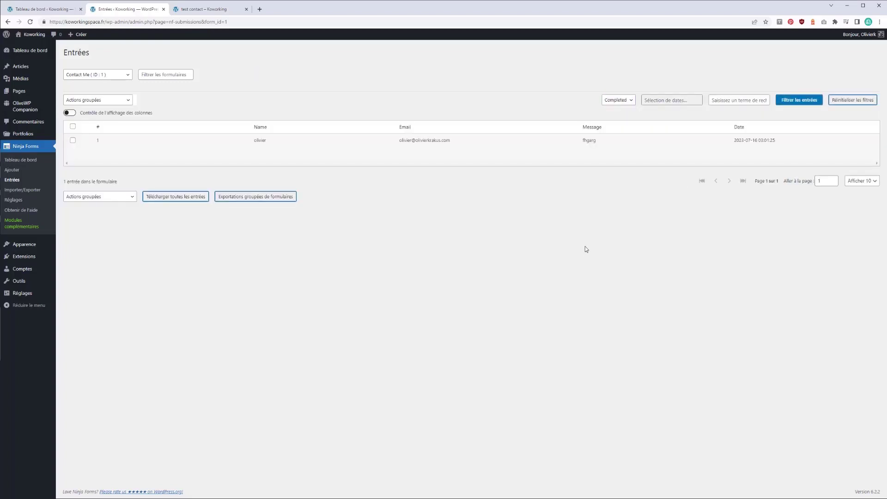
- View the submitted entry's editing dialog, close it, and check the available numbers of entries per page
click(103, 152)
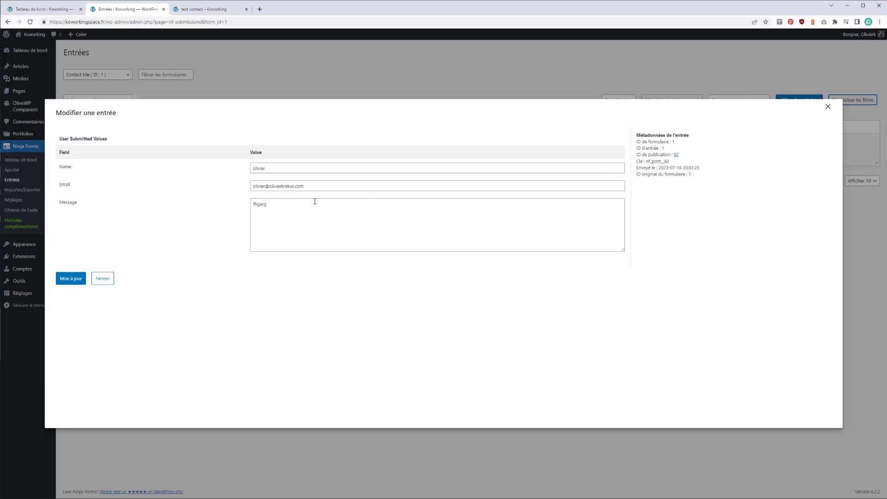
click(832, 108)
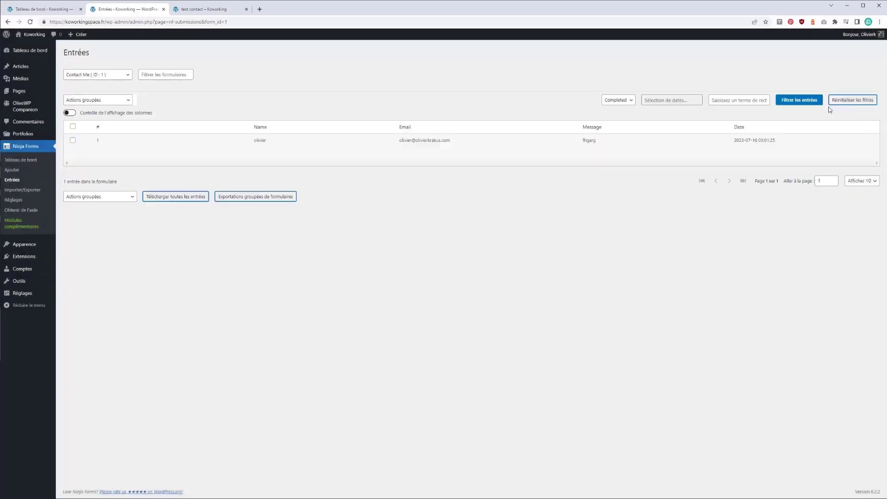
click(860, 182)
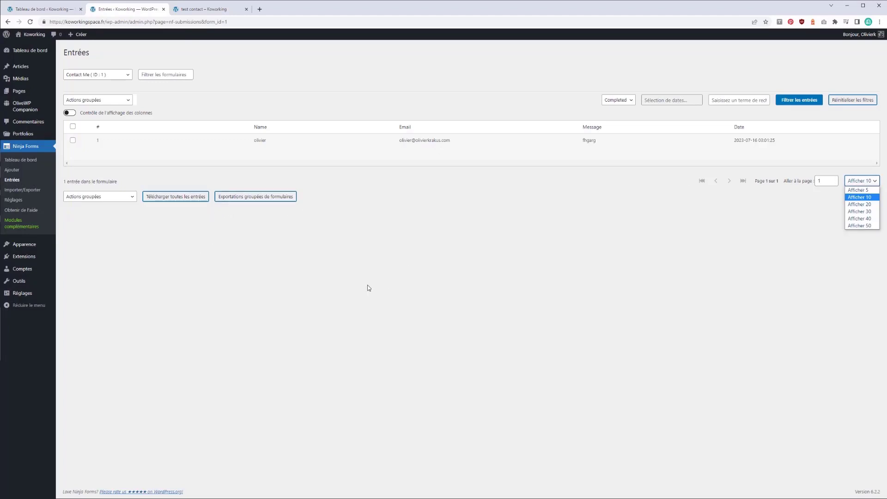
click(293, 221)
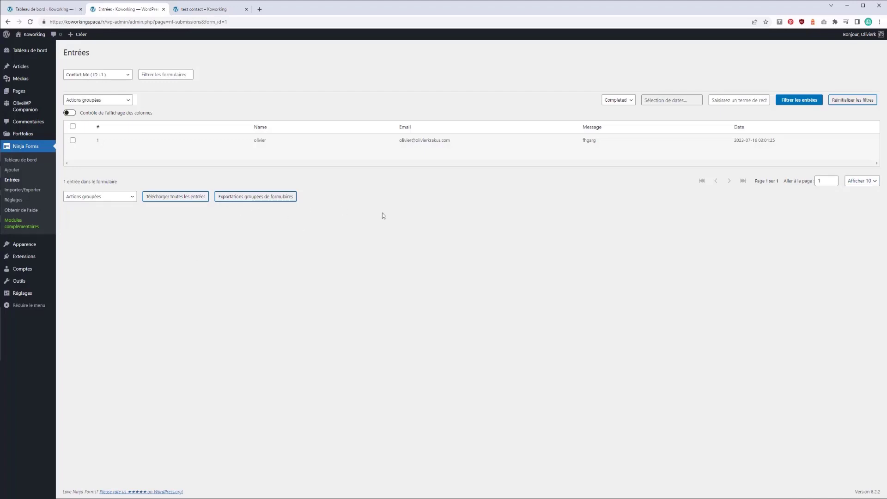
- Create a form from the Formulaire vierge template and add an Image field to it
click(22, 165)
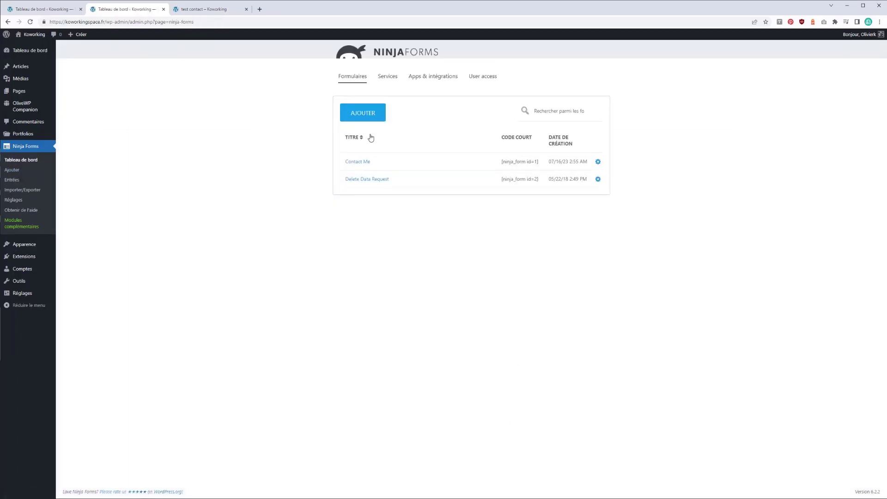
click(365, 113)
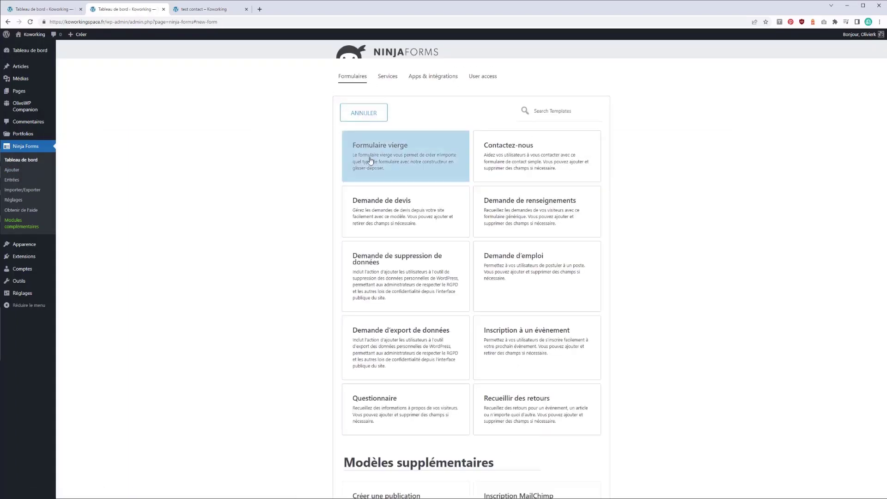
click(395, 159)
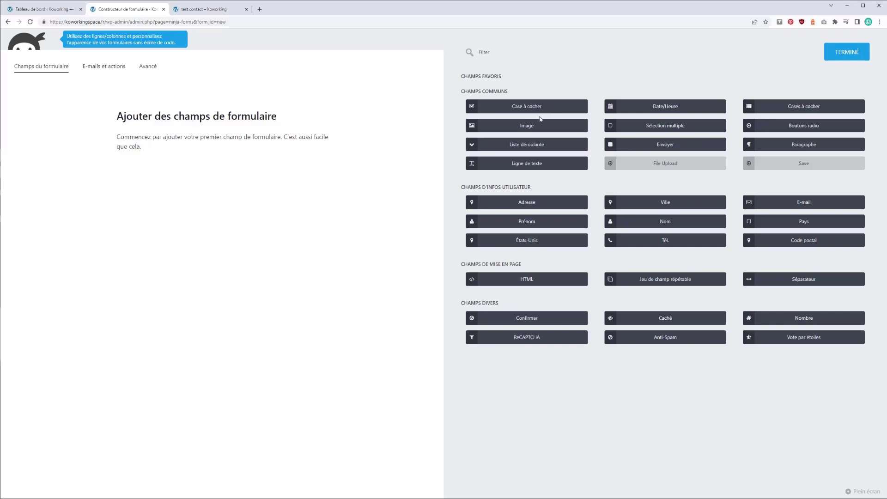
drag(527, 124, 143, 123)
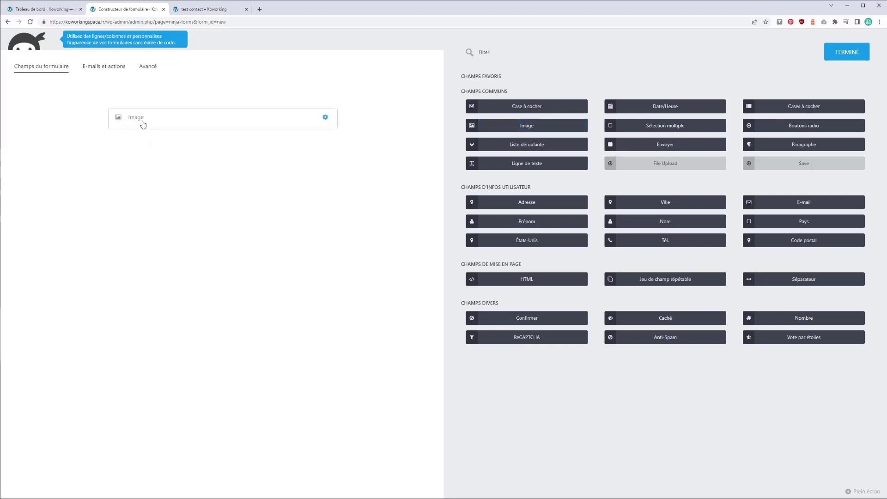
- Open the Image field's settings and make the field required
click(325, 119)
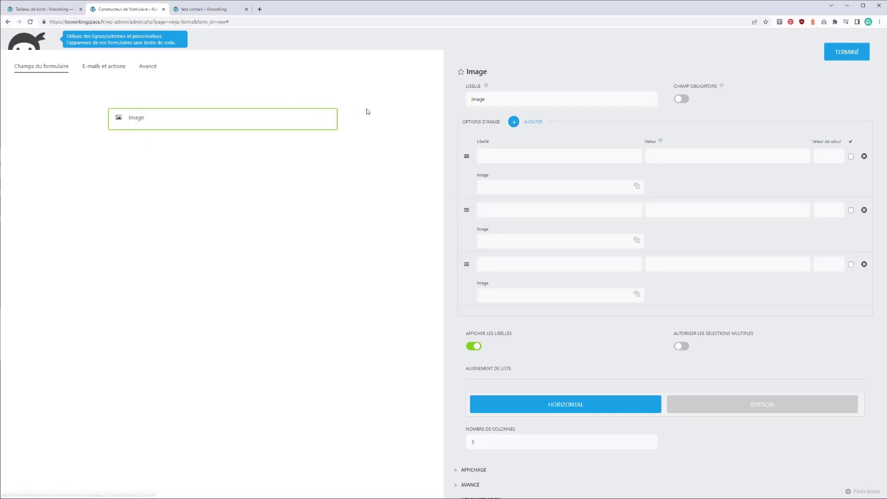
mouse_move(327, 119)
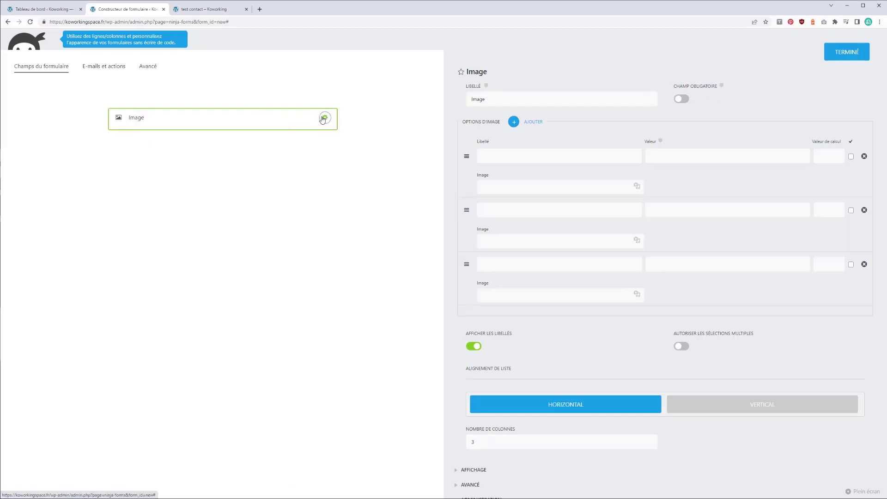
double_click(514, 93)
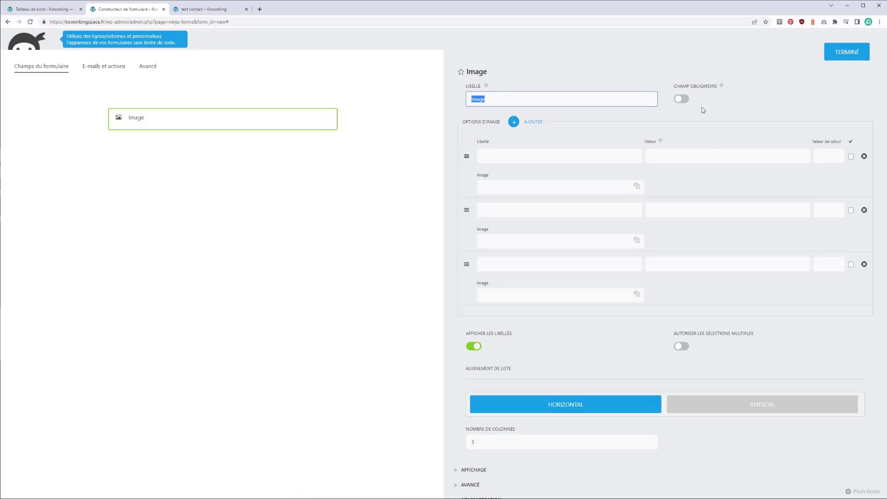
click(681, 99)
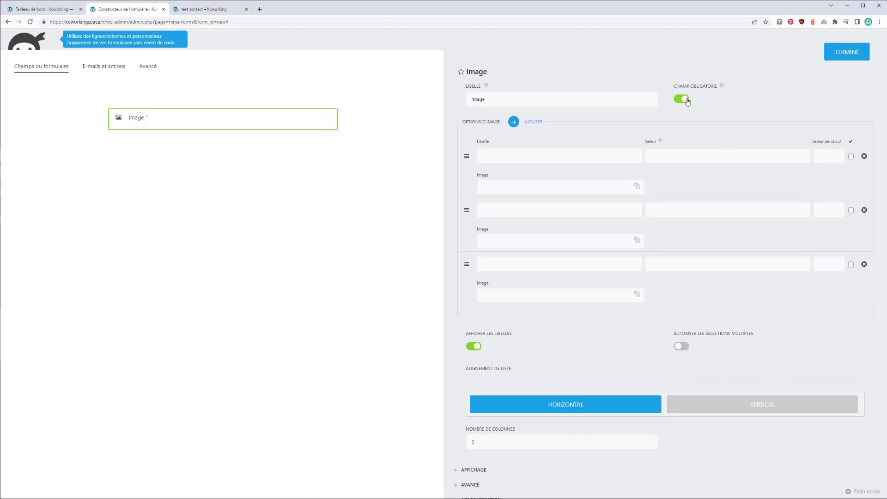
- Examine the label, value and calculation value fields of the first image option
click(540, 152)
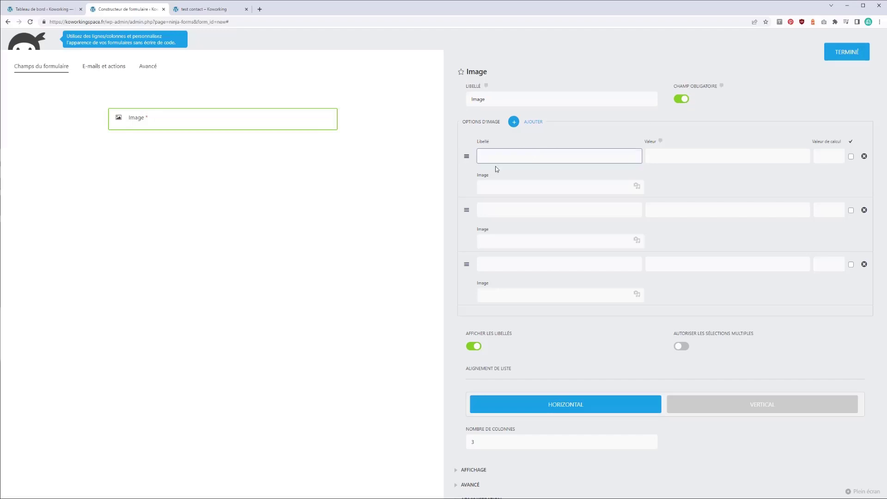
click(750, 157)
click(833, 153)
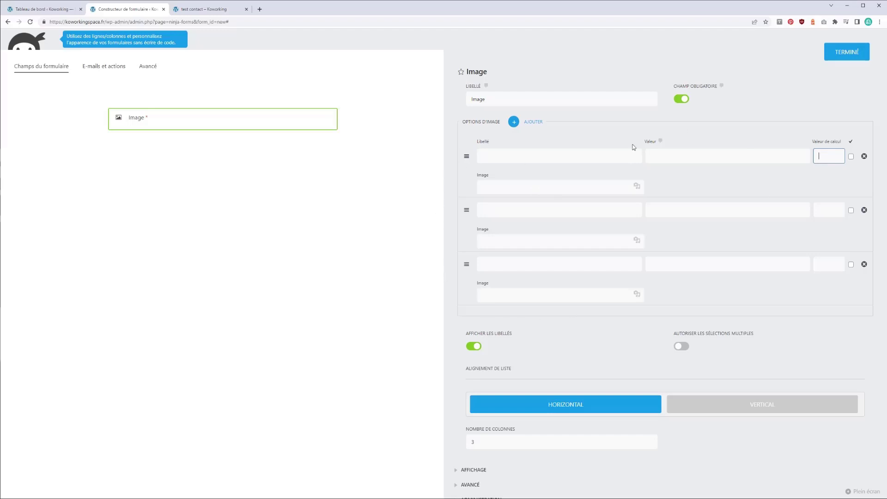
- Try the Image field's label display, multiple selection and vertical alignment options, restoring each original setting
click(472, 347)
click(473, 346)
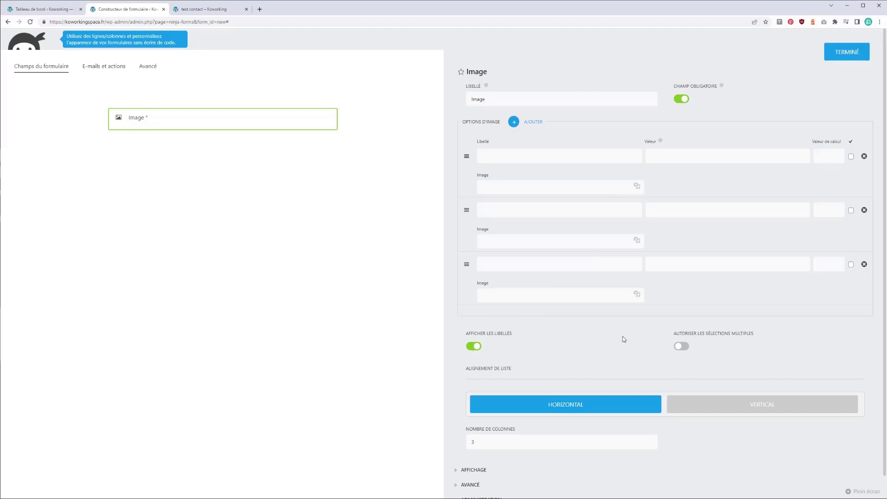
click(684, 347)
click(685, 347)
click(687, 410)
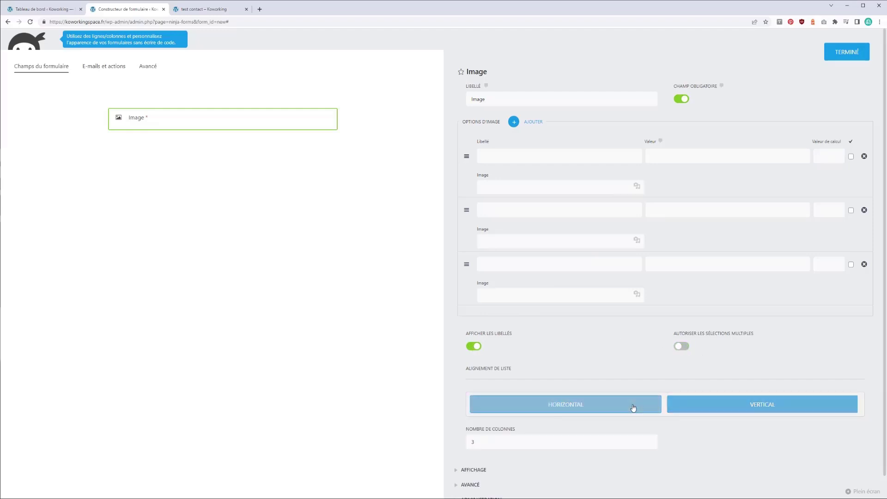
click(633, 407)
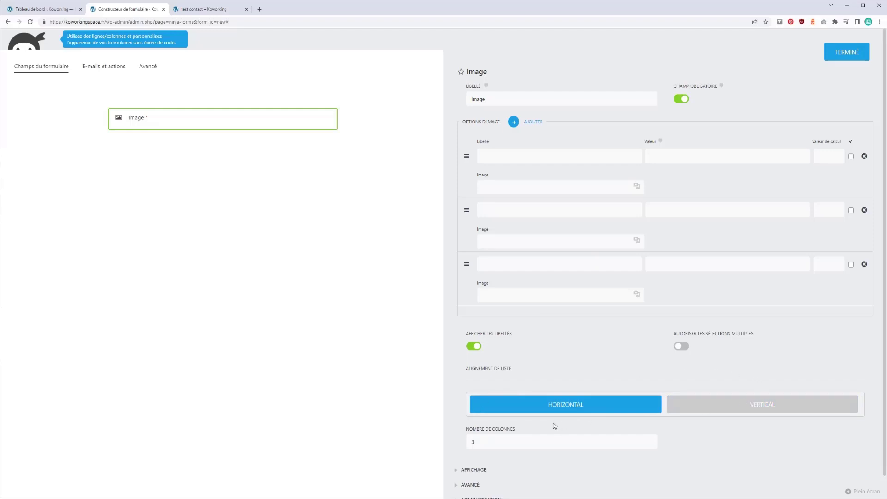
- Expand the Image field's Affichage settings and enter "dgng," as its help text
click(507, 444)
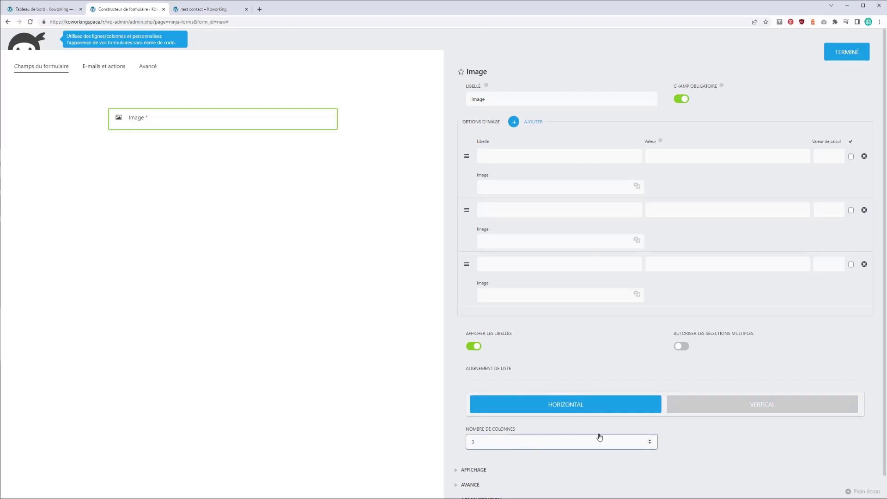
scroll(531, 448, down, 1)
click(457, 447)
scroll(472, 437, down, 3)
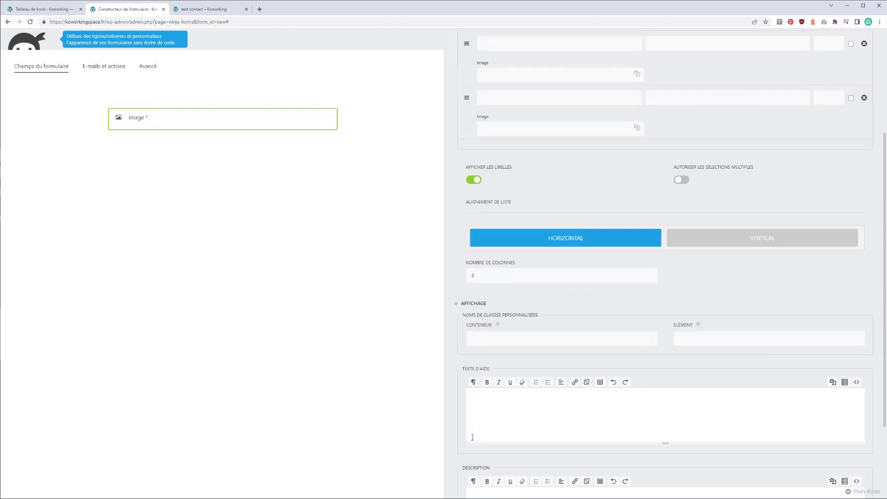
scroll(472, 437, down, 3)
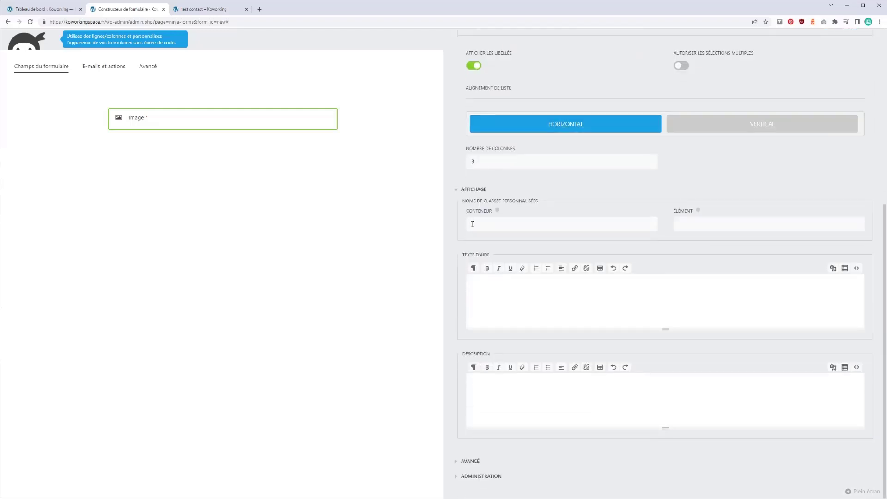
click(498, 223)
click(511, 305)
text(dgng,)
drag(665, 327, 639, 325)
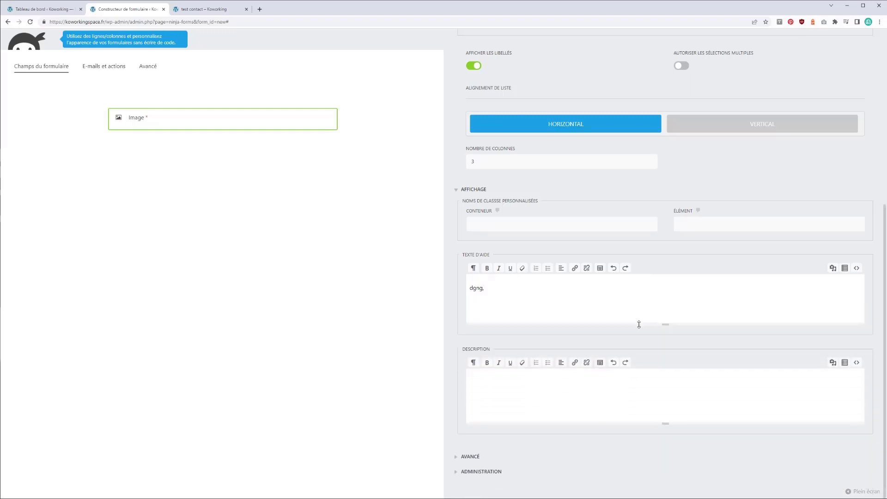
- Expand the Image field's Avancé settings and review the available label positions
click(460, 456)
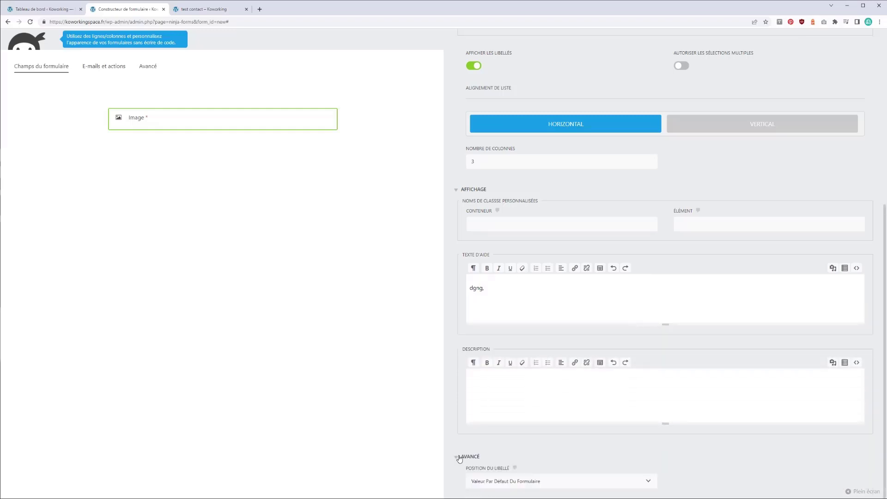
scroll(497, 403, down, 1)
click(499, 447)
click(498, 449)
click(498, 448)
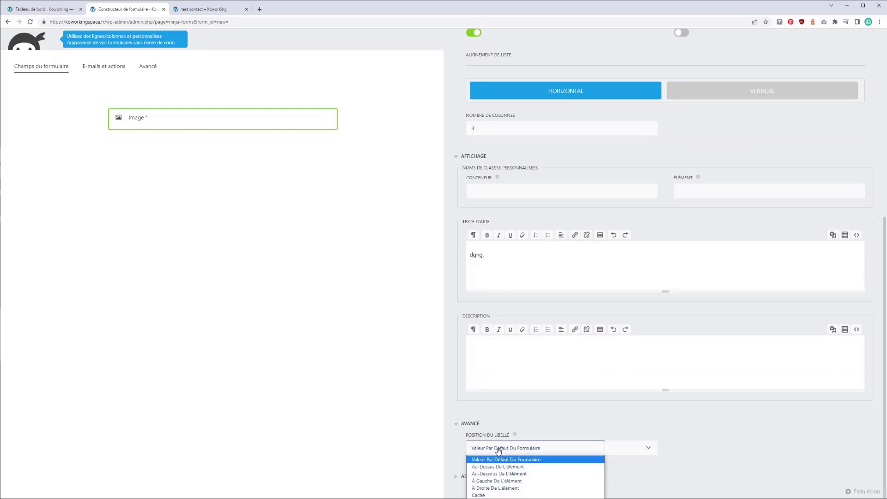
click(499, 450)
click(502, 456)
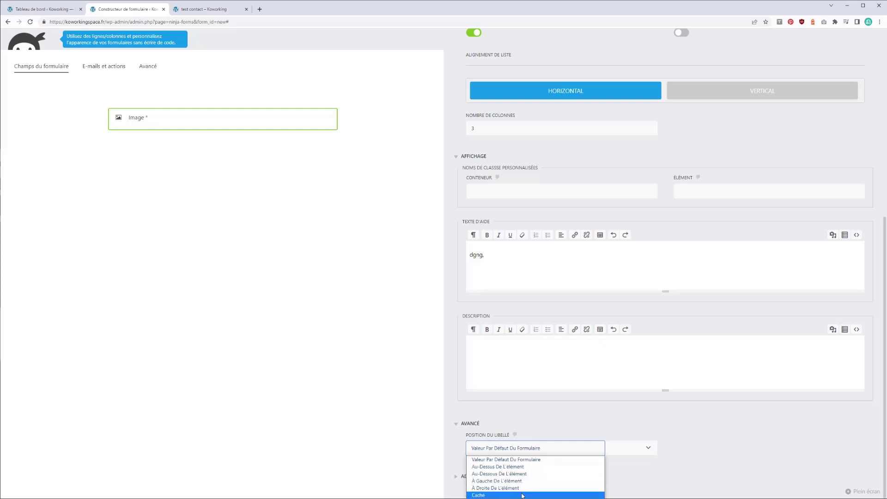
click(531, 445)
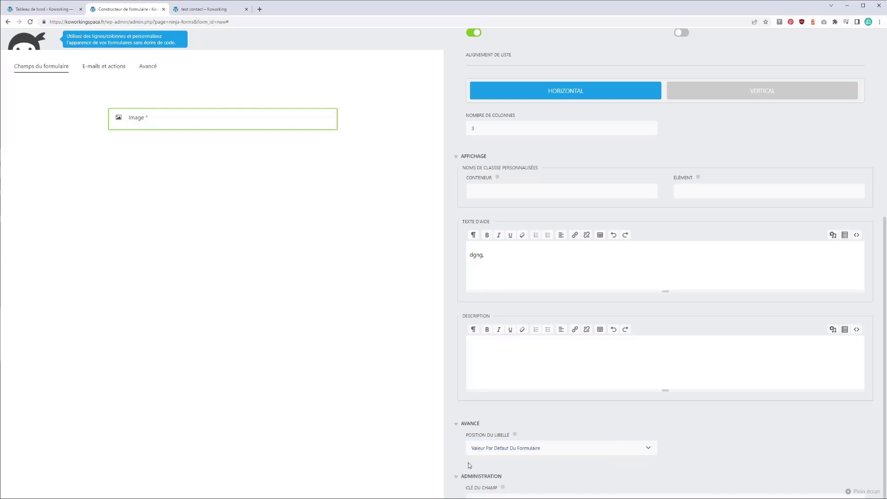
- Check the field key in the Image field's Administration settings and finish editing the field
scroll(496, 462, down, 1)
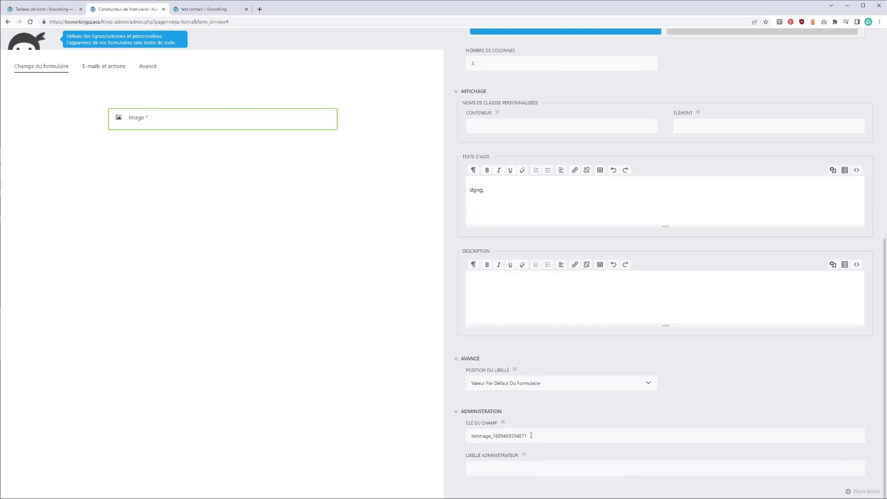
drag(535, 436, 451, 437)
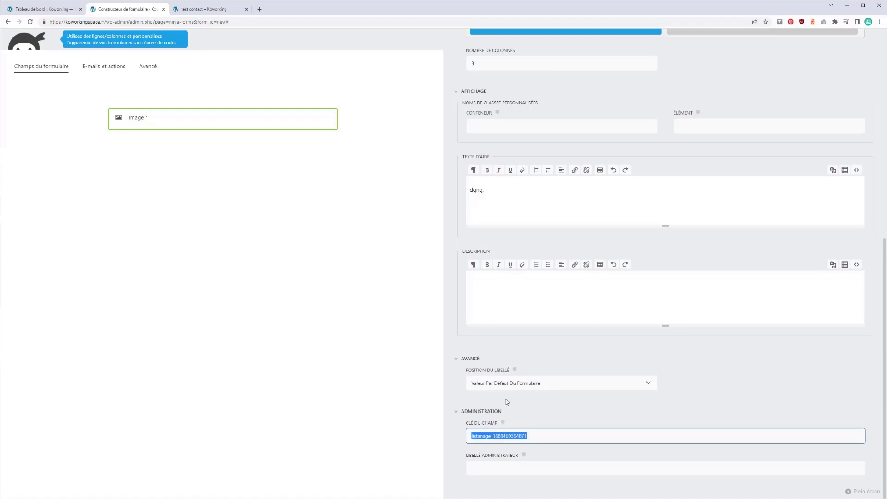
scroll(507, 402, up, 6)
click(860, 50)
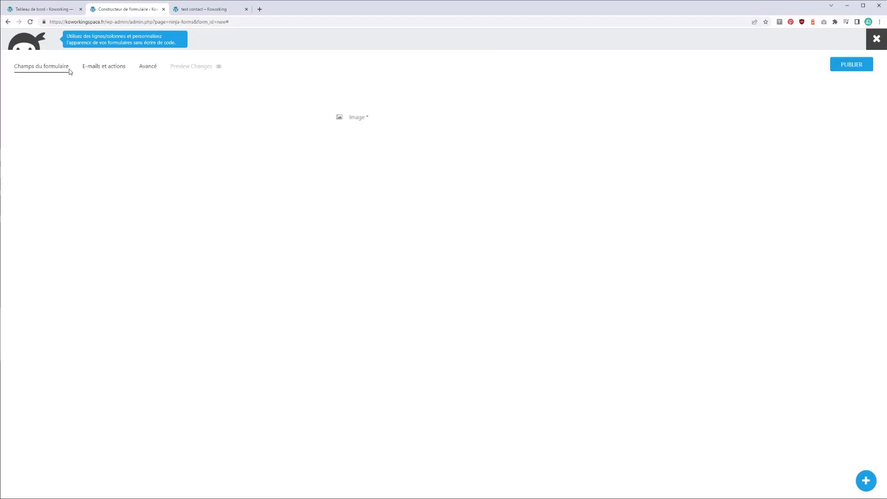
- Add a Sélection multiple field to the form below the Image field
click(53, 67)
click(865, 480)
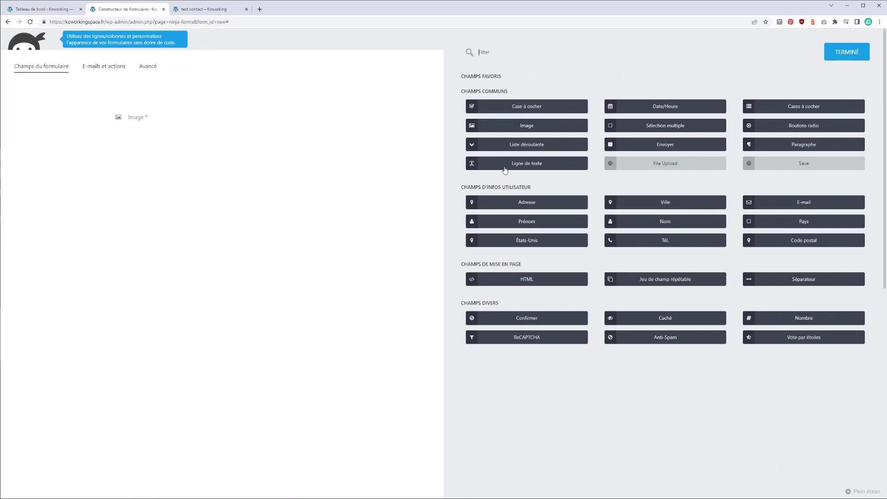
click(653, 125)
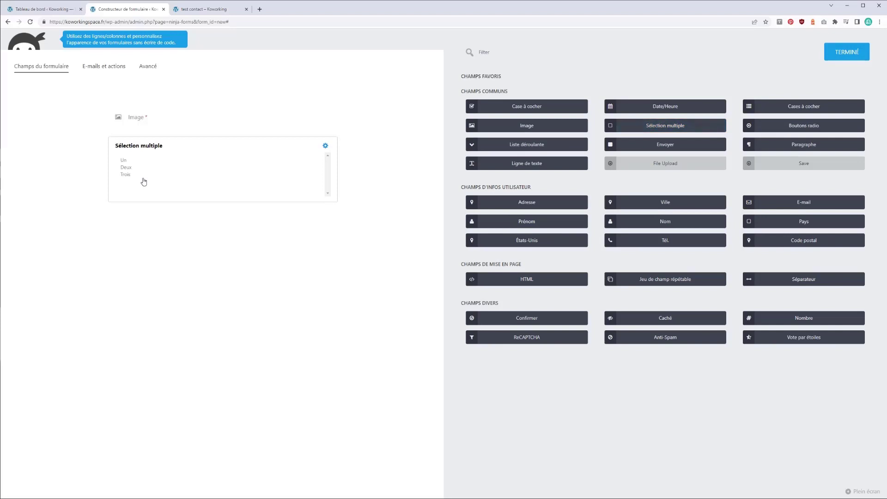
- Review the settings of the Sélection multiple field and finish editing it
click(318, 165)
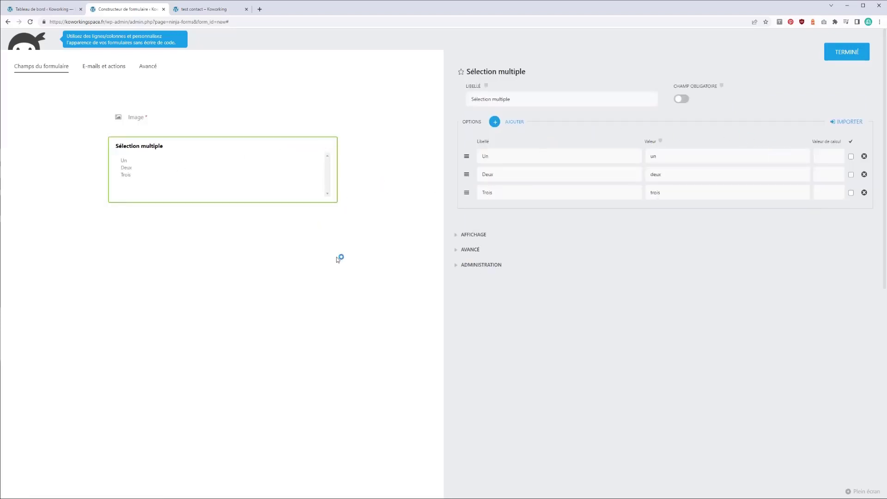
click(831, 61)
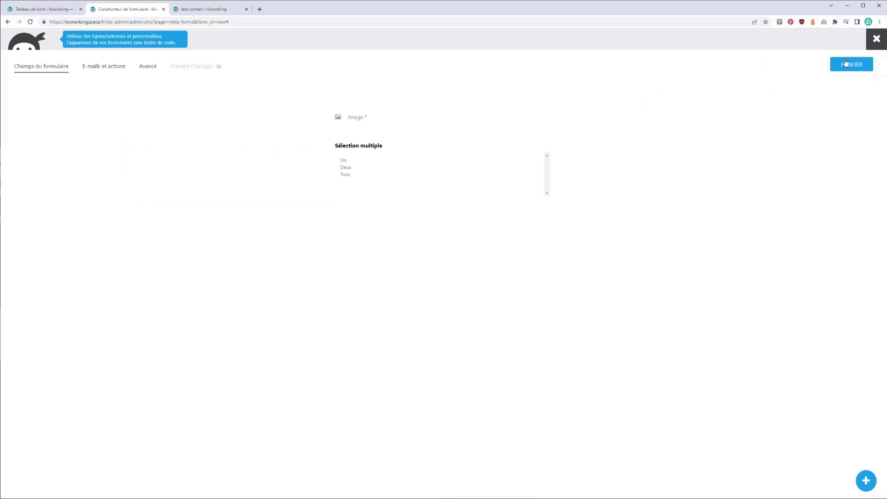
- Add an Anti-Spam field below the Sélection multiple field and enter "fb<dfndf" as its answer
click(864, 482)
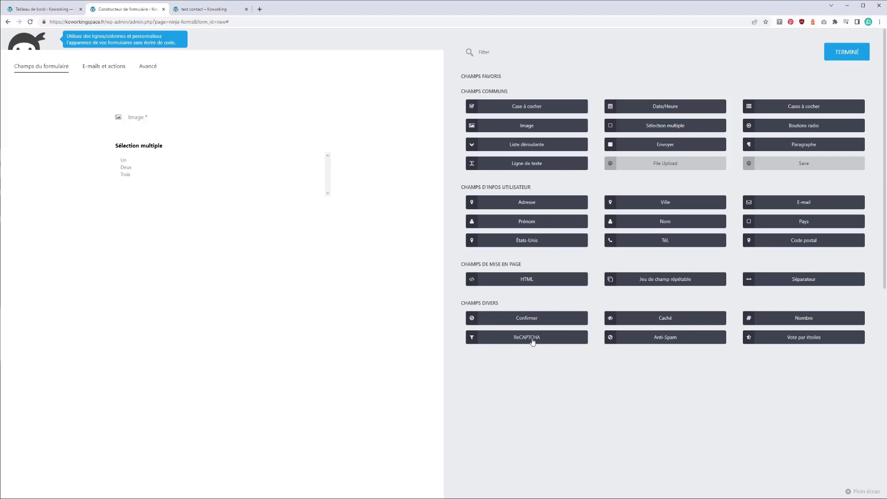
click(655, 342)
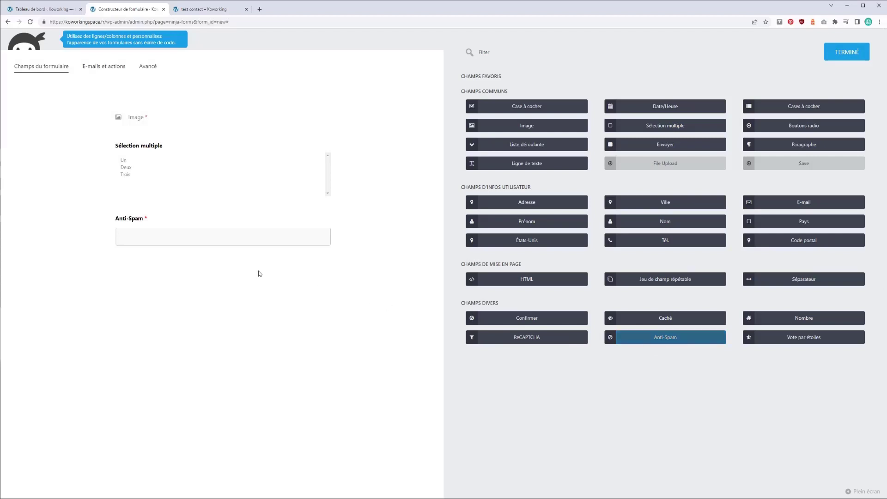
click(221, 246)
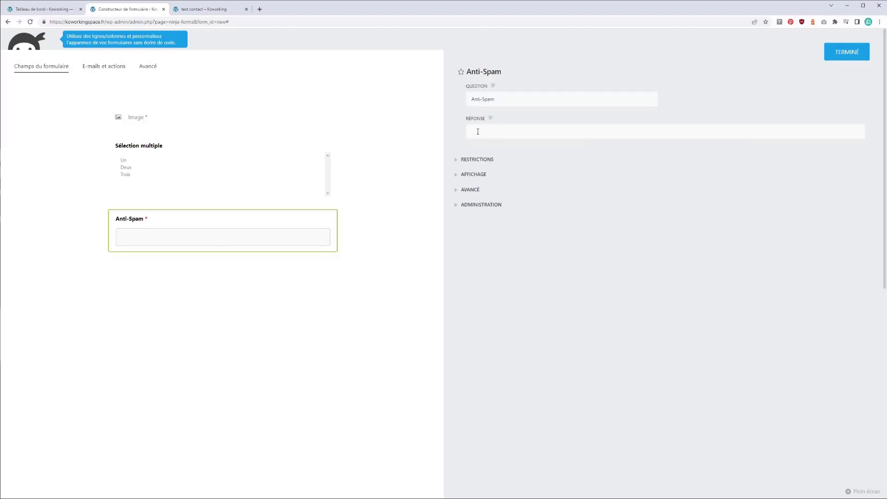
click(496, 129)
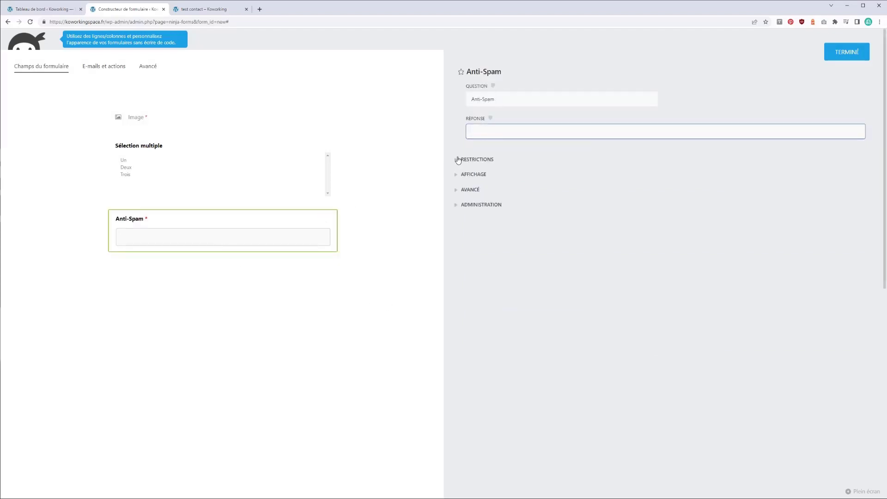
text(fb<dfndf)
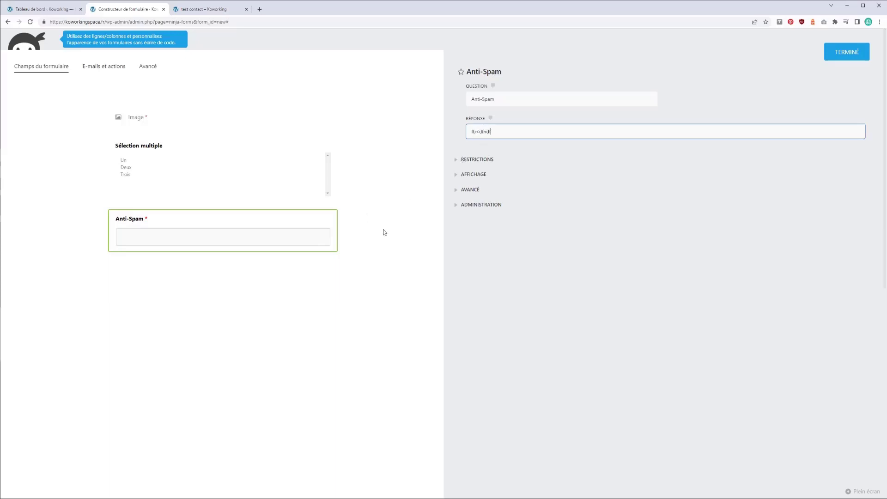
click(384, 232)
- Review the Anti-Spam field's Restrictions, Affichage and Avancé settings and finish editing the field
click(456, 160)
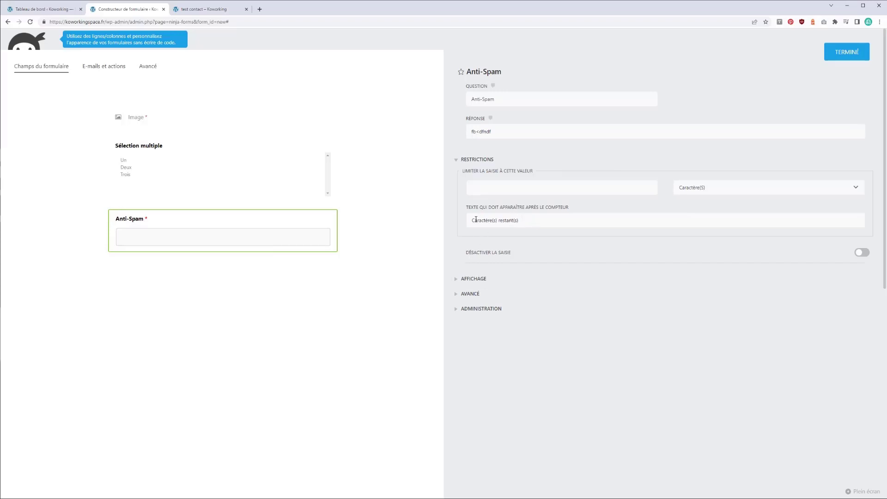
click(457, 279)
click(457, 280)
click(456, 295)
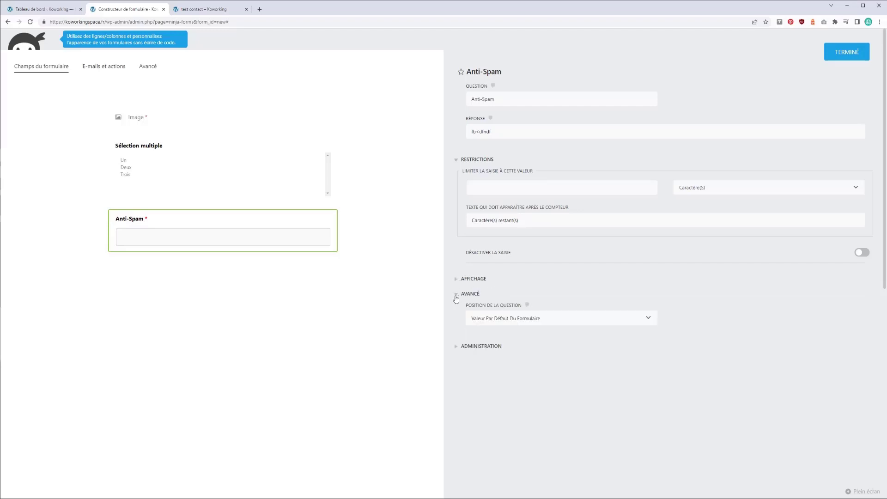
click(456, 294)
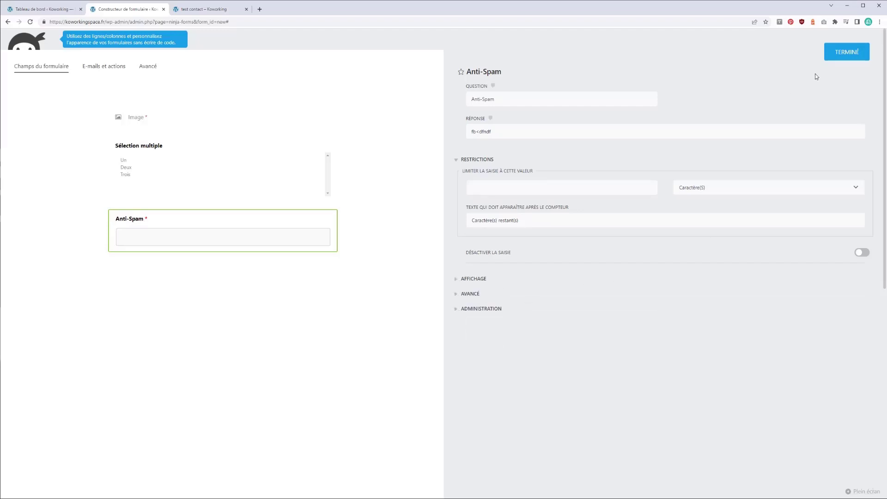
click(839, 53)
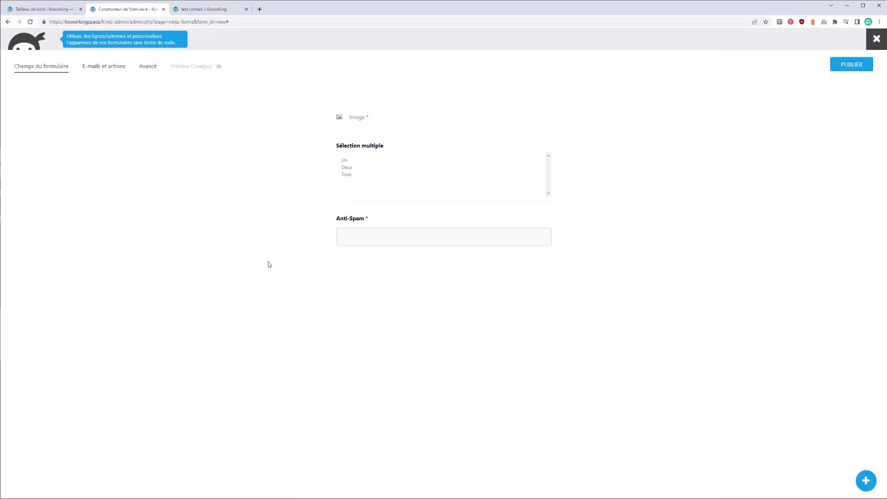
- Review the form's Message de succès and E-mail à l'administrateur actions, including the success text and e-mail action name
click(119, 68)
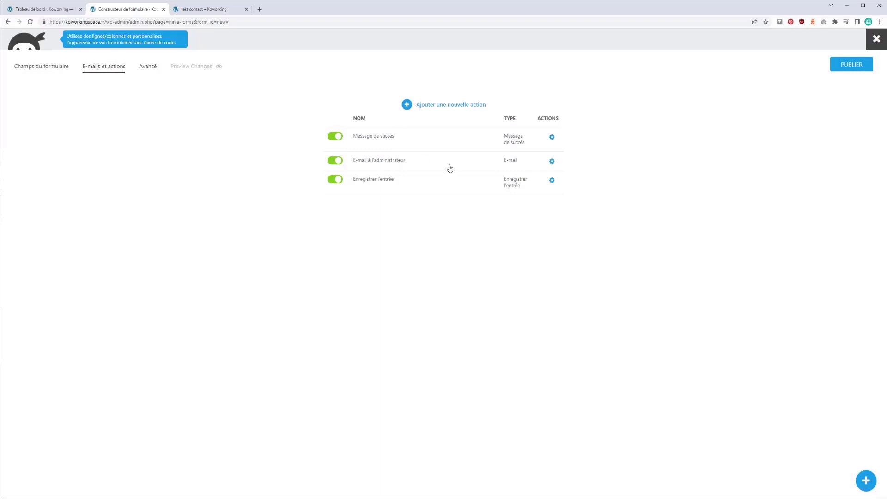
click(550, 139)
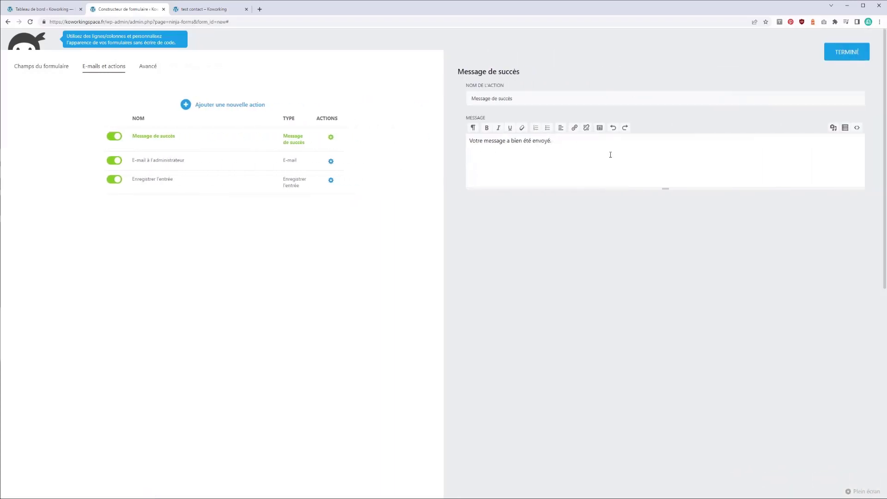
drag(610, 155, 444, 219)
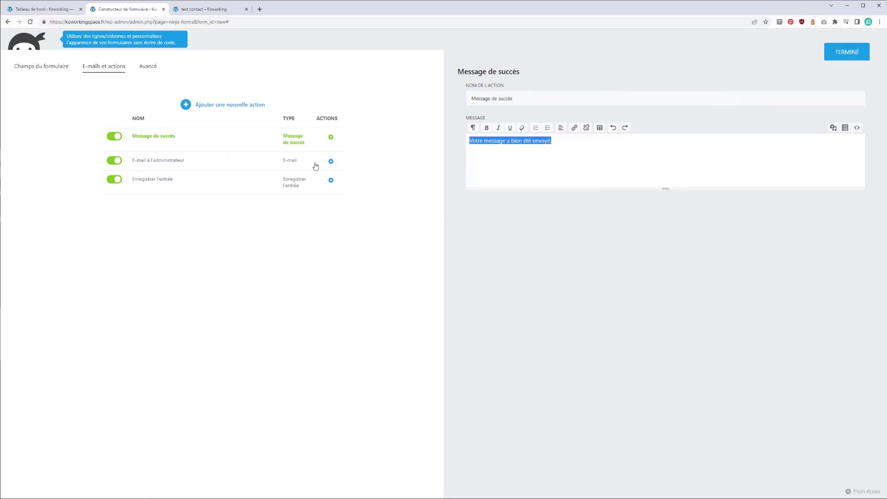
click(330, 161)
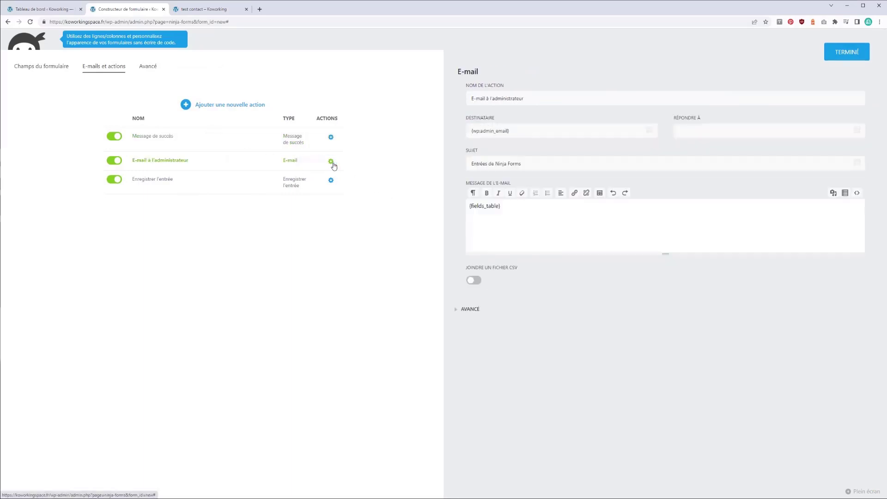
drag(471, 98, 614, 102)
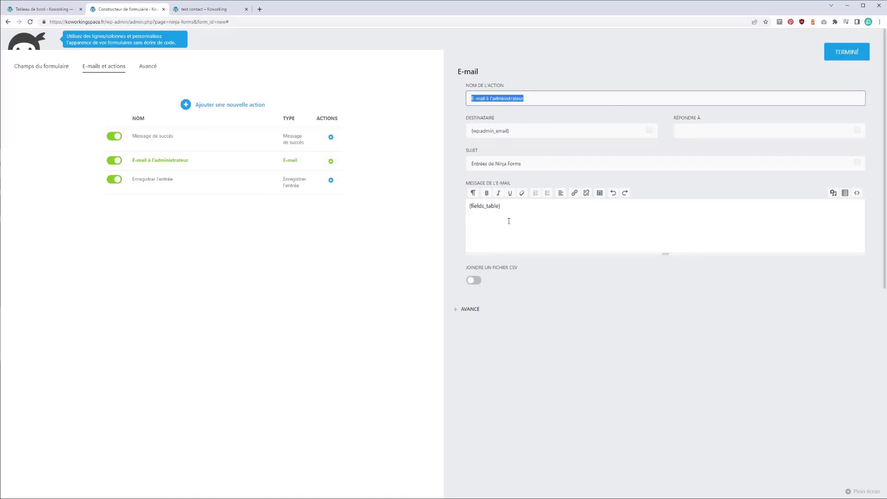
- Expand the Avancé settings of the Enregistrer l'entrée action and check the choices for the user-supplied e-mail address
click(330, 183)
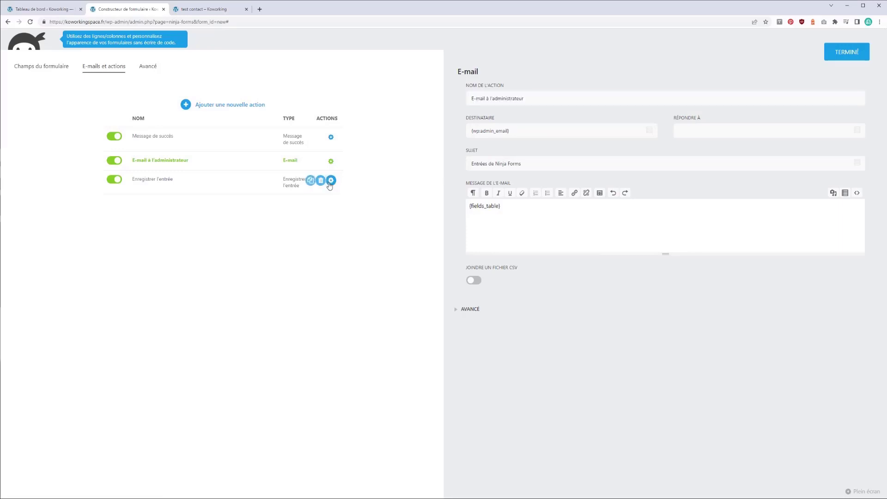
click(330, 182)
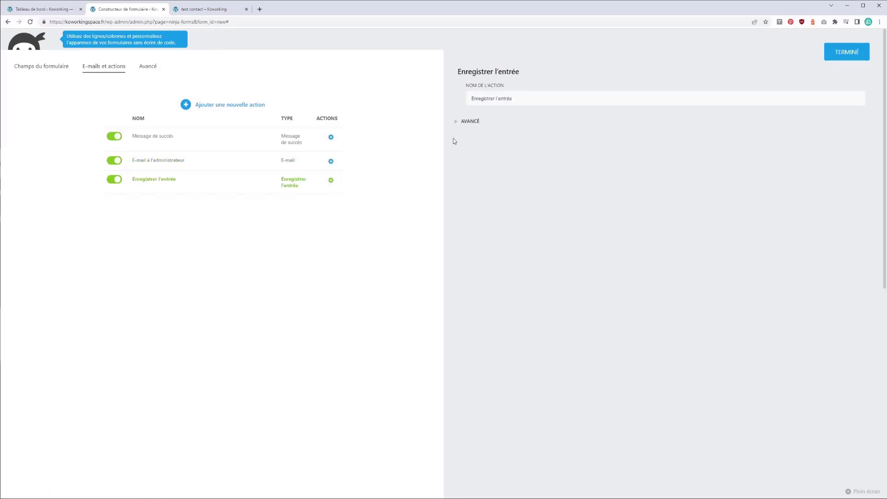
click(457, 121)
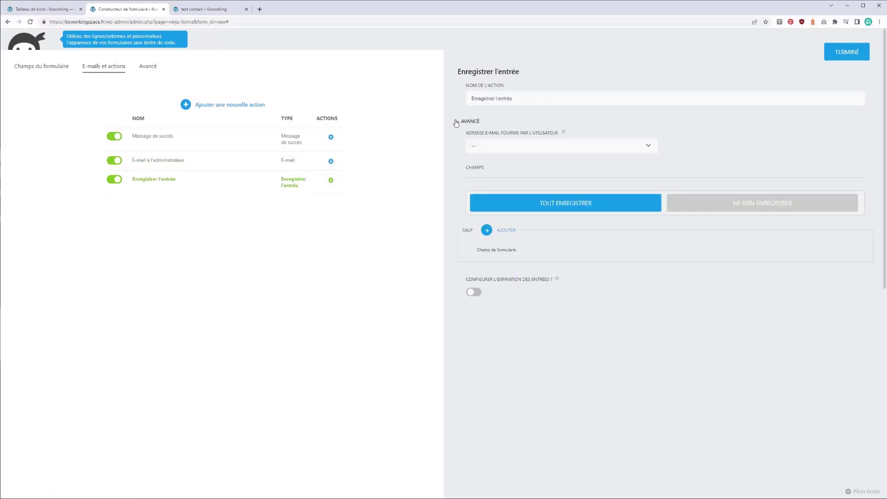
click(480, 146)
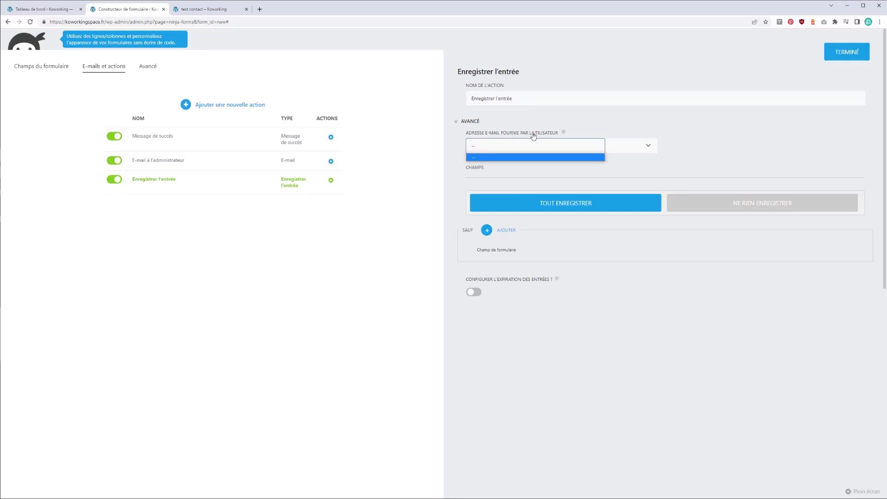
click(637, 147)
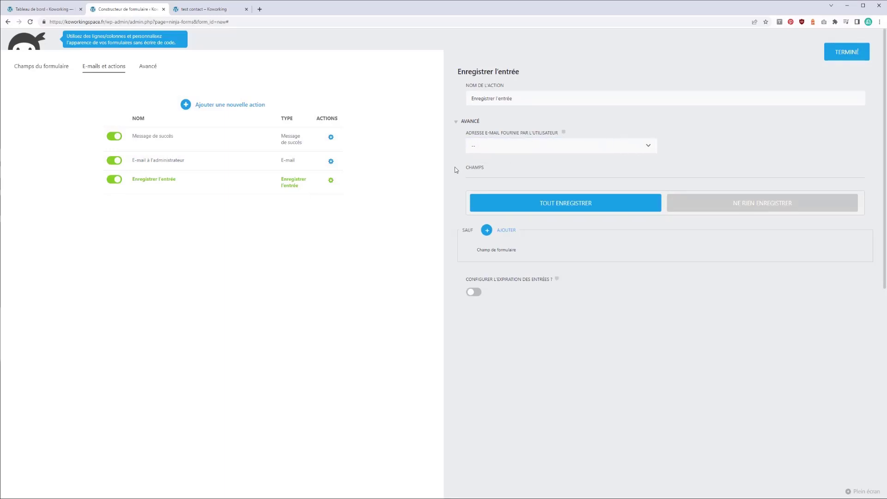
- Try the Ne rien enregistrer option for the action's fields and restore Tout enregistrer
click(650, 206)
click(689, 206)
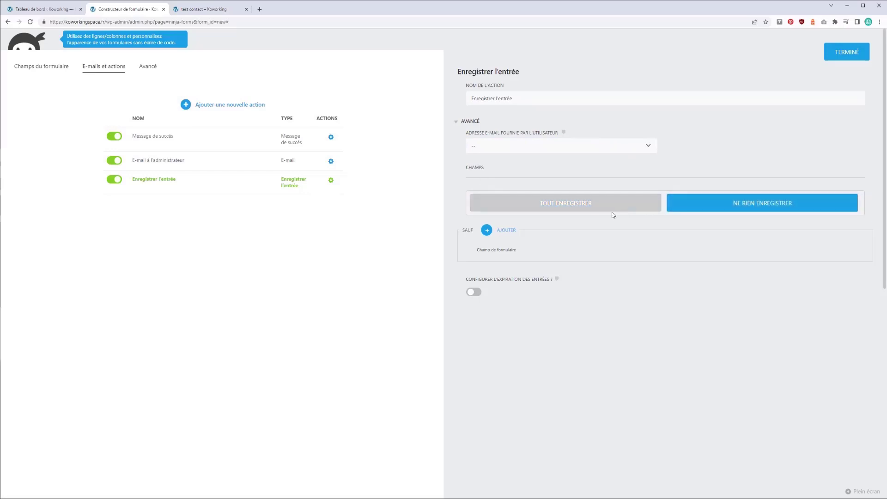
click(531, 206)
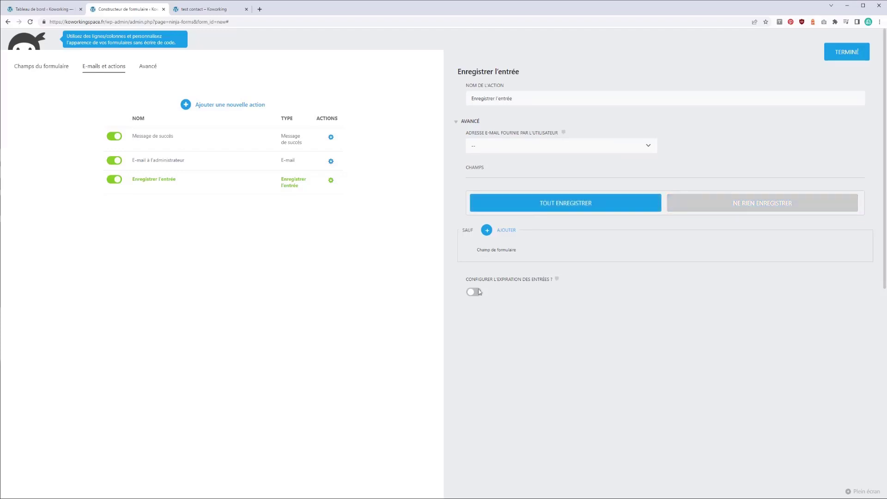
- Enable entry expiration for the Enregistrer l'entrée action and select its number of days until expiration
click(476, 292)
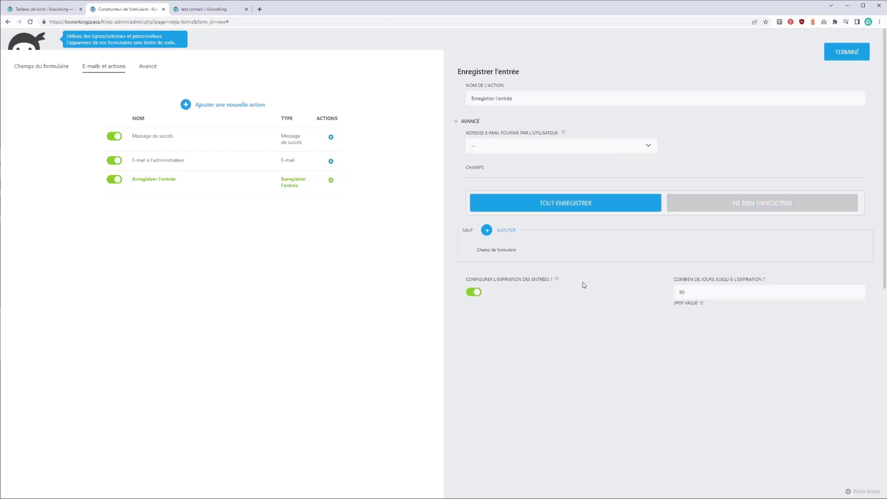
double_click(724, 297)
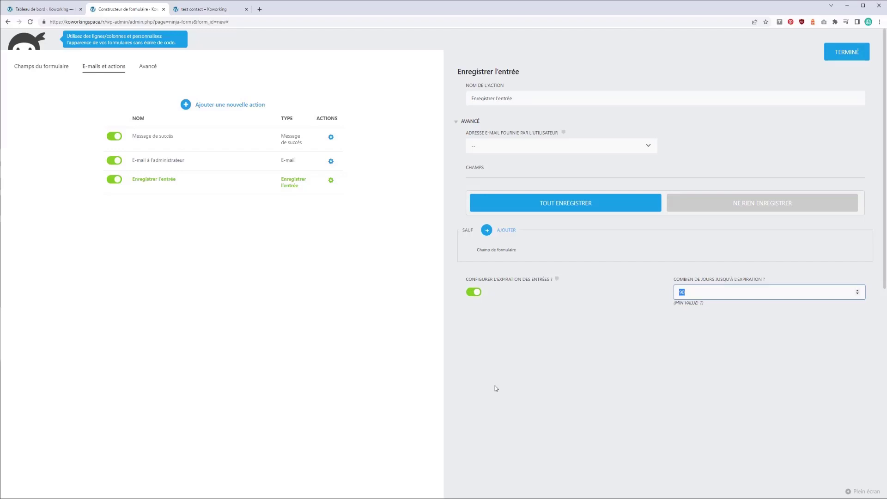
- Browse the action types available to add to the form, including payment, CRM and notification integrations
click(257, 108)
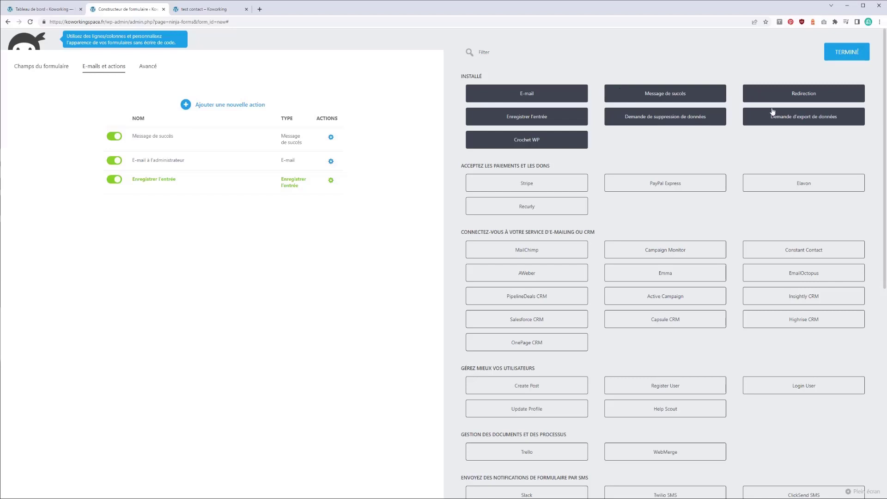
scroll(720, 199, down, 2)
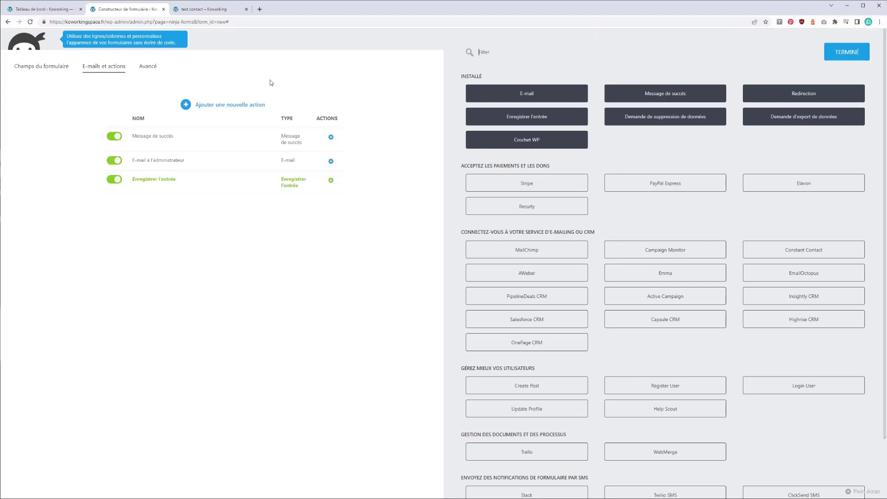
- Review the form's advanced Réglages d'affichage, Restrictions and Calculs settings
click(148, 67)
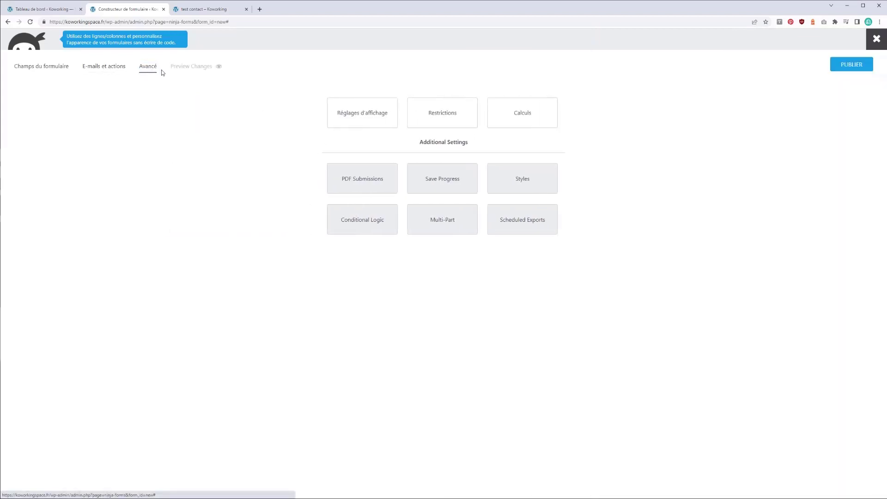
click(363, 113)
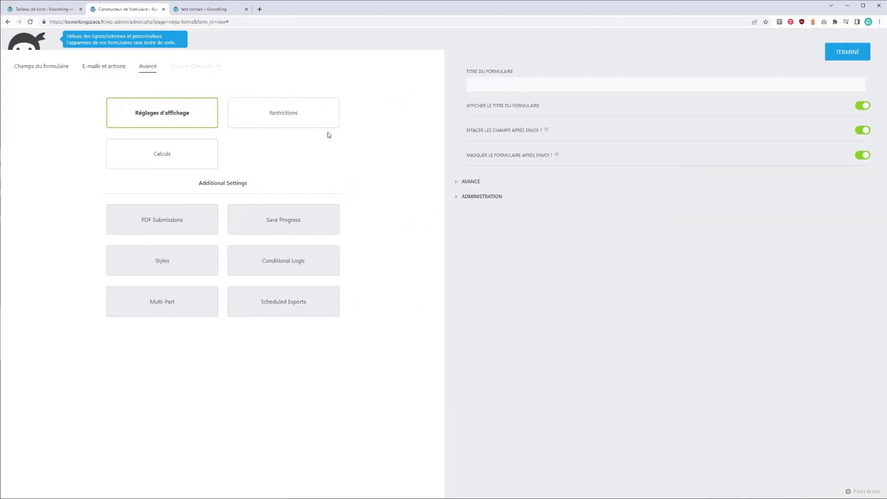
click(286, 119)
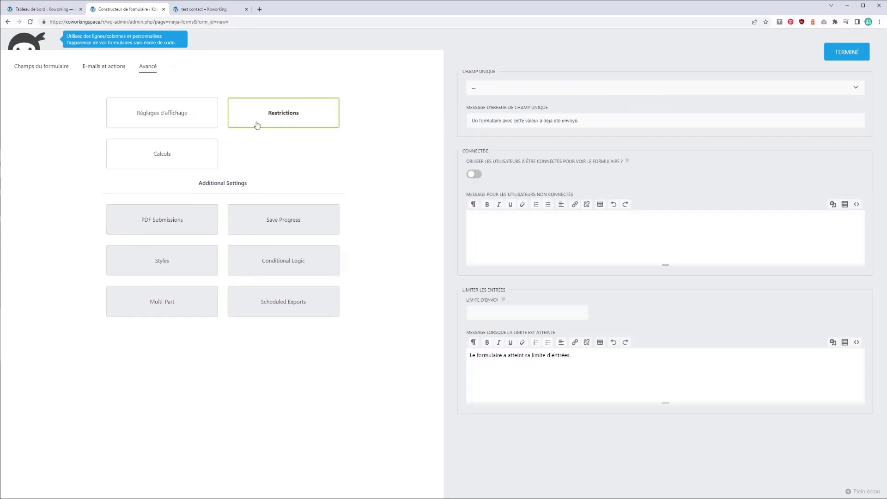
click(164, 151)
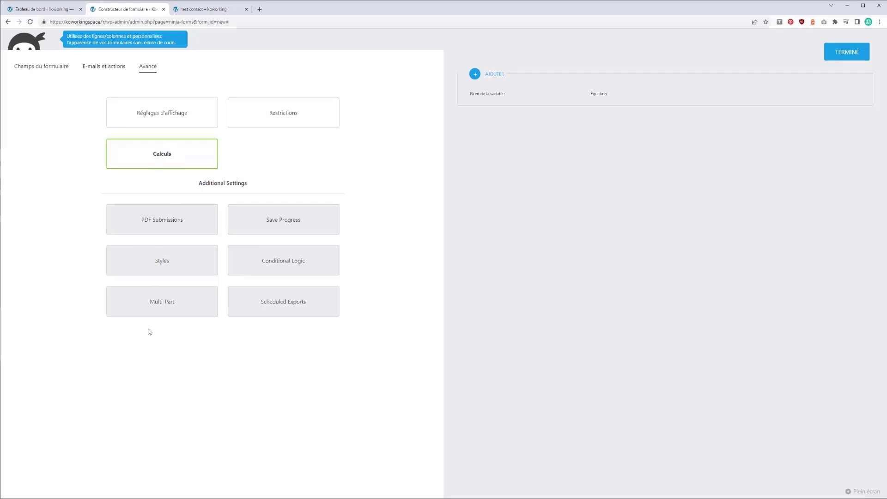
- Read the descriptions of the PDF Submissions and Save Progress add-ons and dismiss them
click(170, 225)
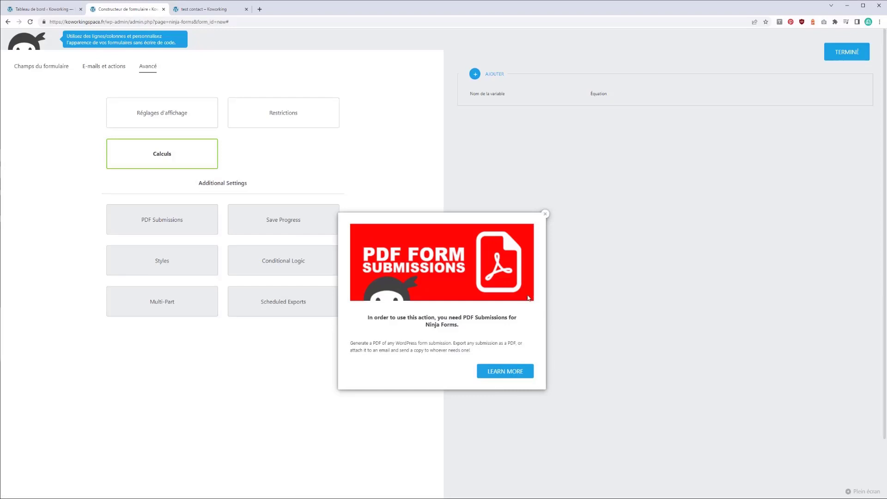
click(545, 215)
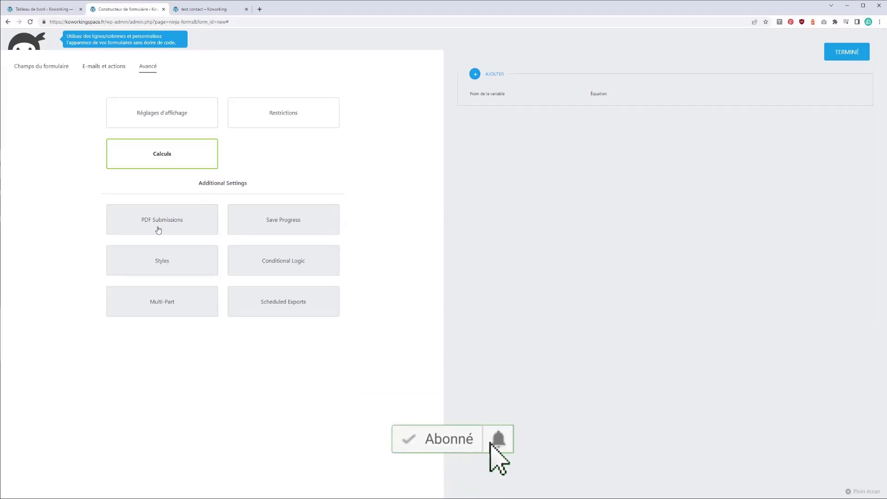
click(261, 232)
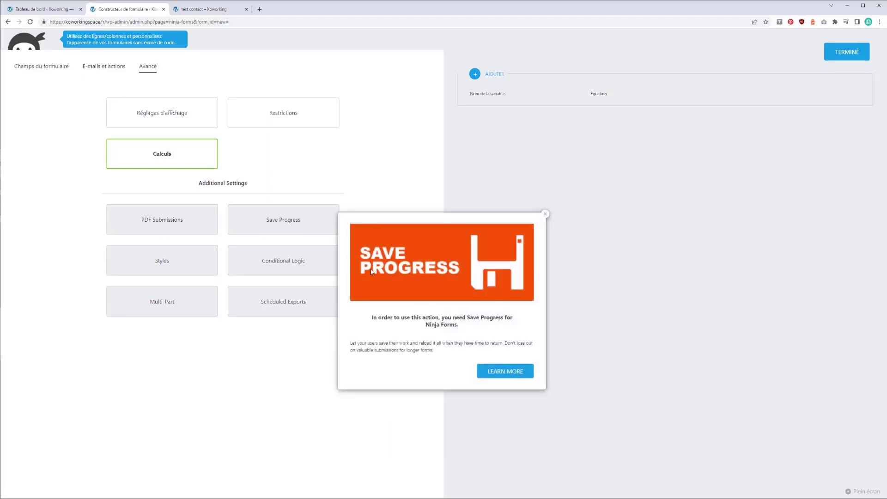
click(545, 214)
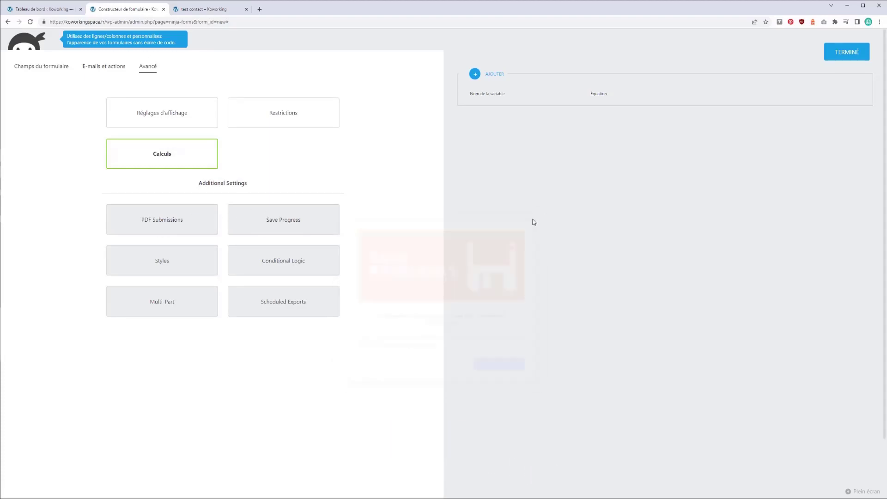
- Read the descriptions of the Styles, Conditional Logic, Multi-Part and Scheduled Exports add-ons and dismiss each one
click(133, 270)
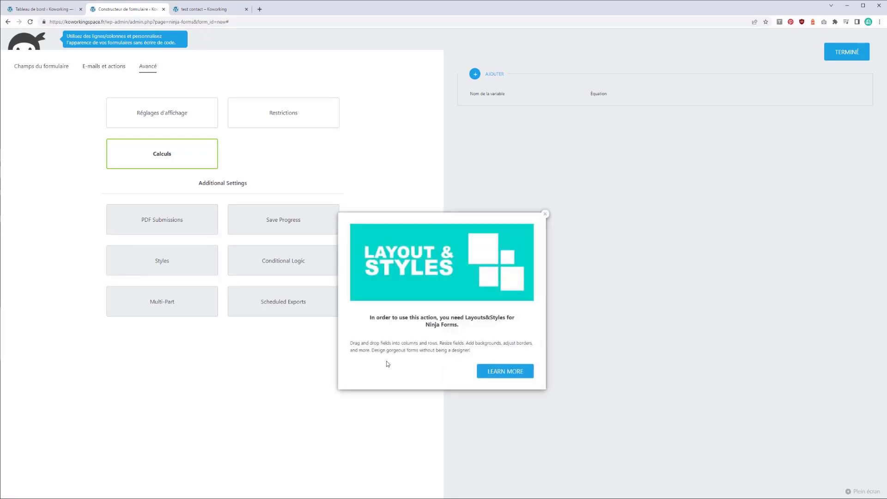
click(545, 214)
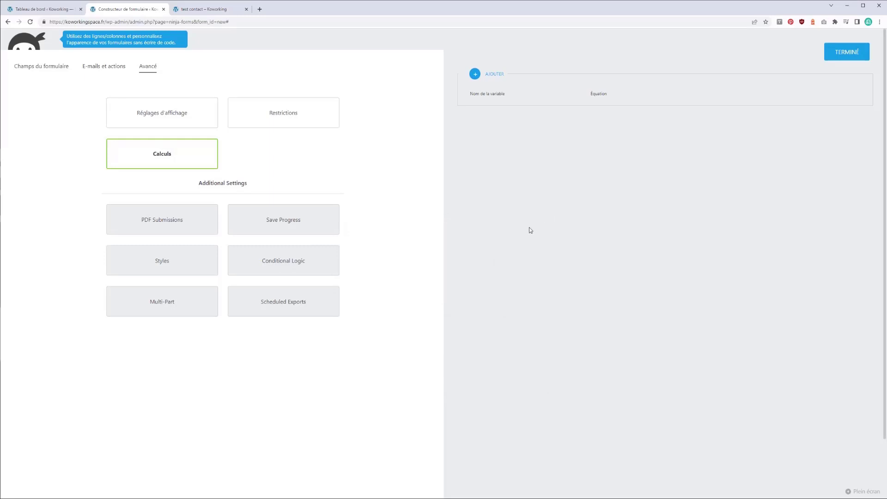
click(329, 275)
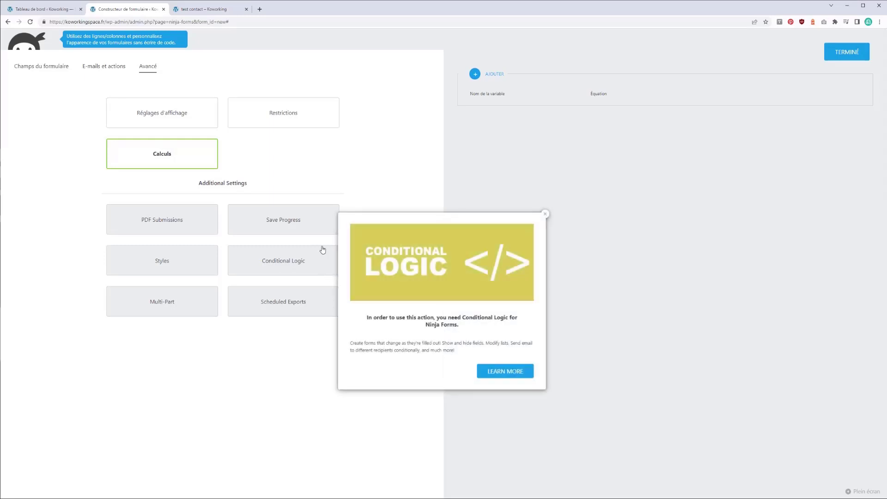
click(545, 214)
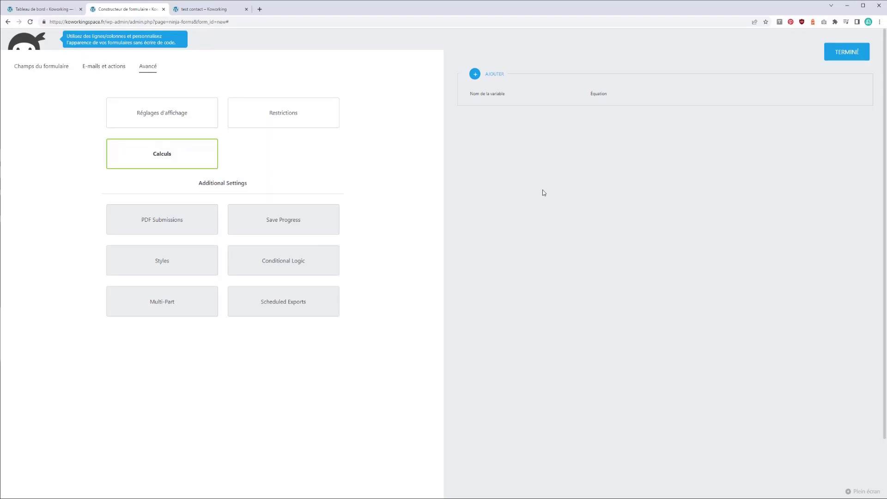
click(161, 307)
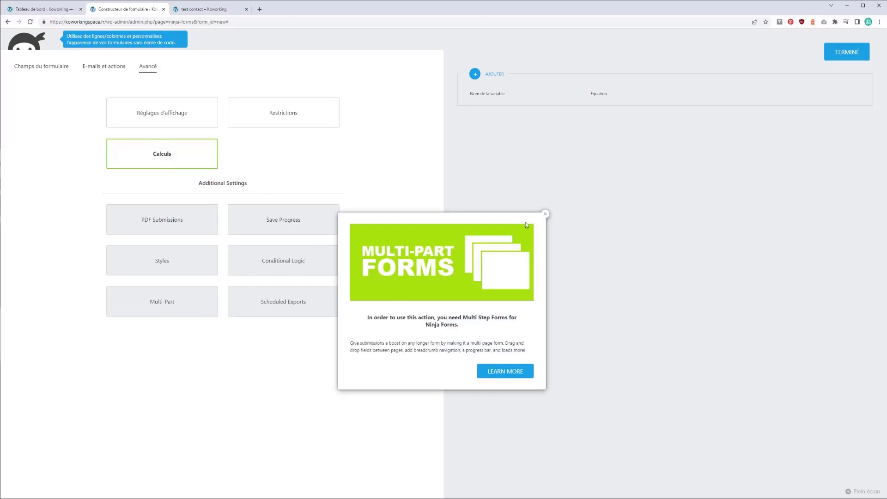
click(545, 215)
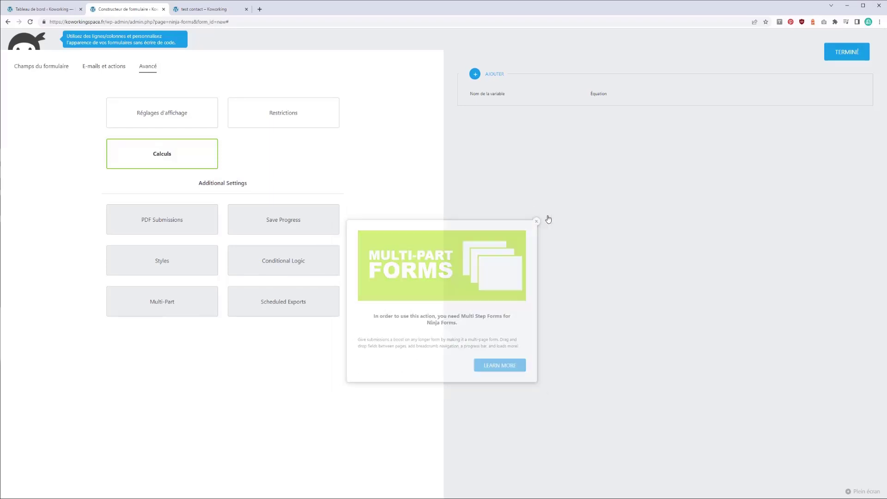
click(263, 310)
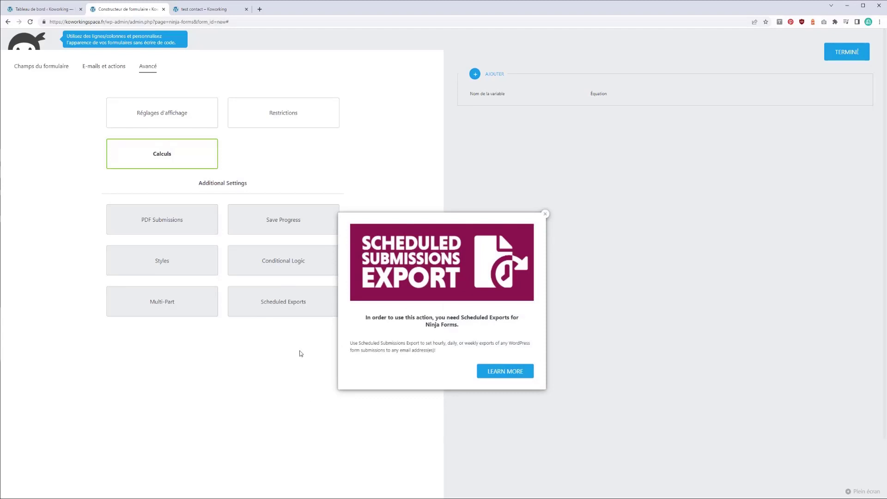
click(546, 214)
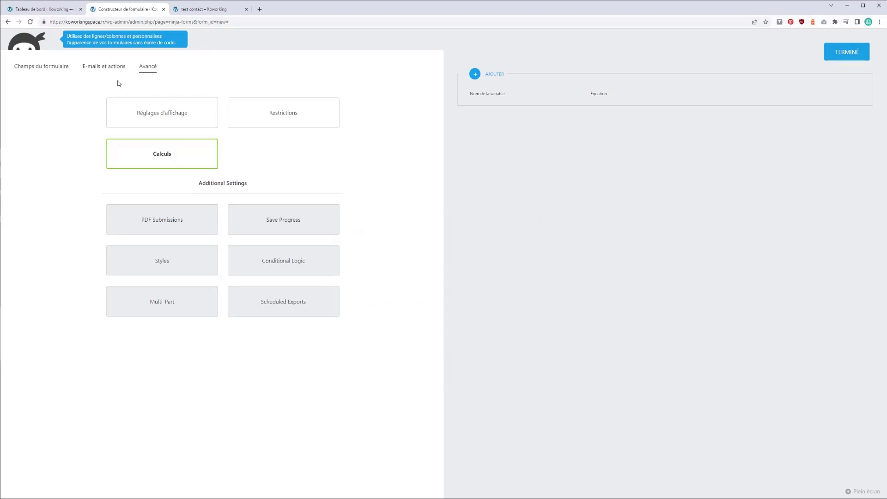
- Return to the form's E-mails et actions list, then exit the form builder without publishing, discarding the unsaved changes
click(65, 65)
click(99, 68)
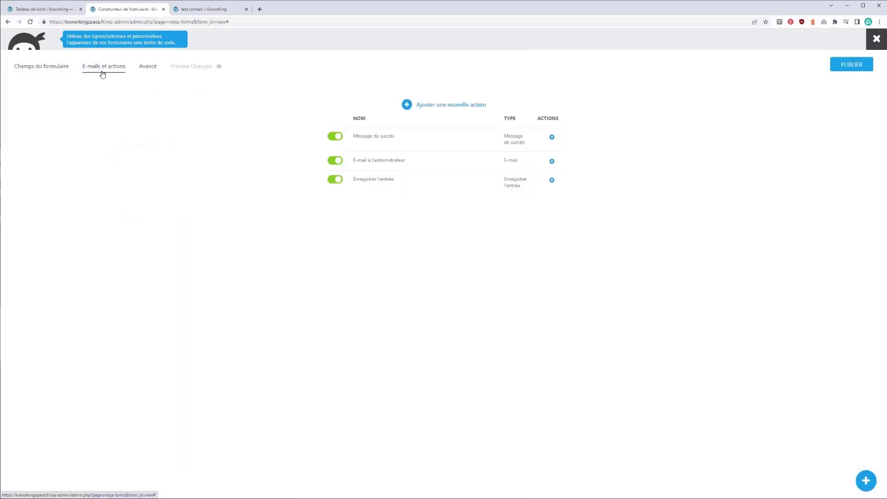
click(876, 38)
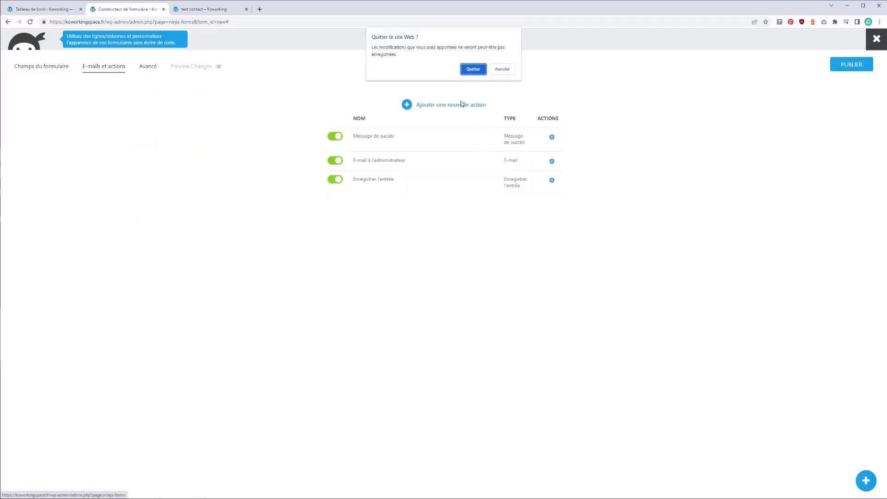
click(473, 71)
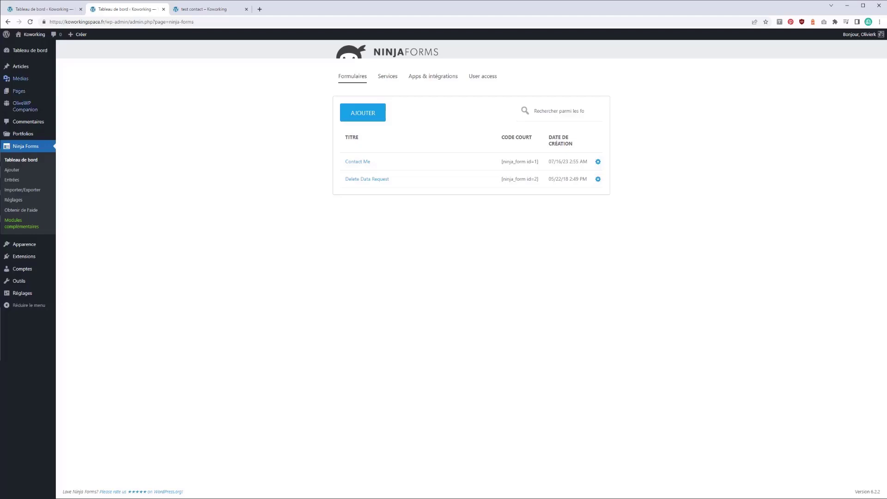
- Open the WordPress page for adding new extensions
mouse_move(18, 258)
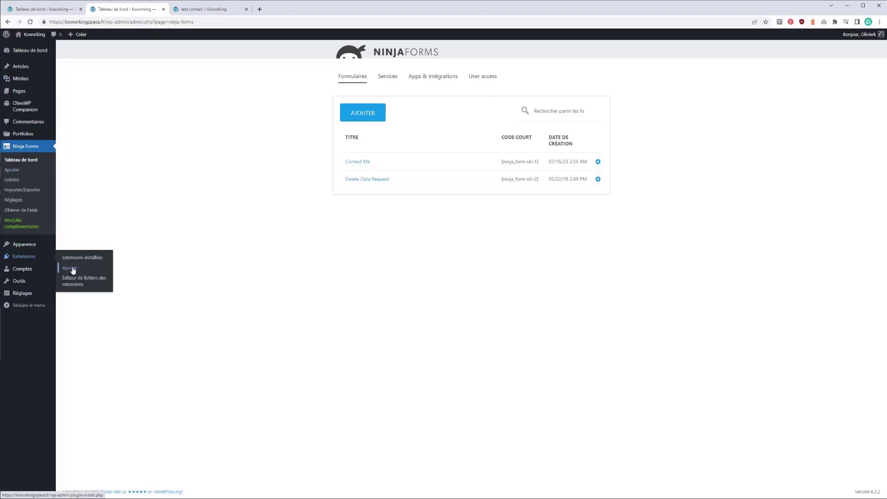